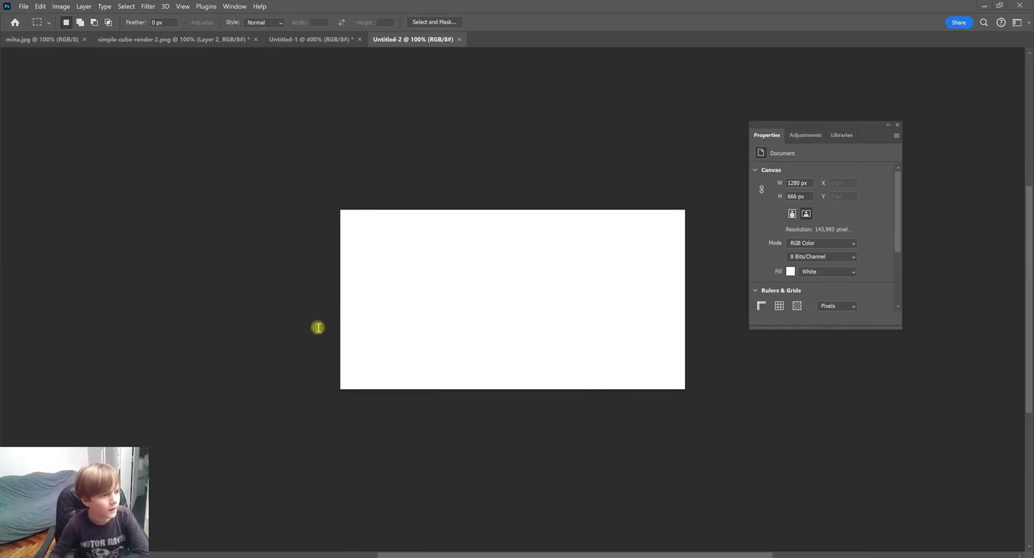
pyautogui.hotkey('ctrl', 'z')
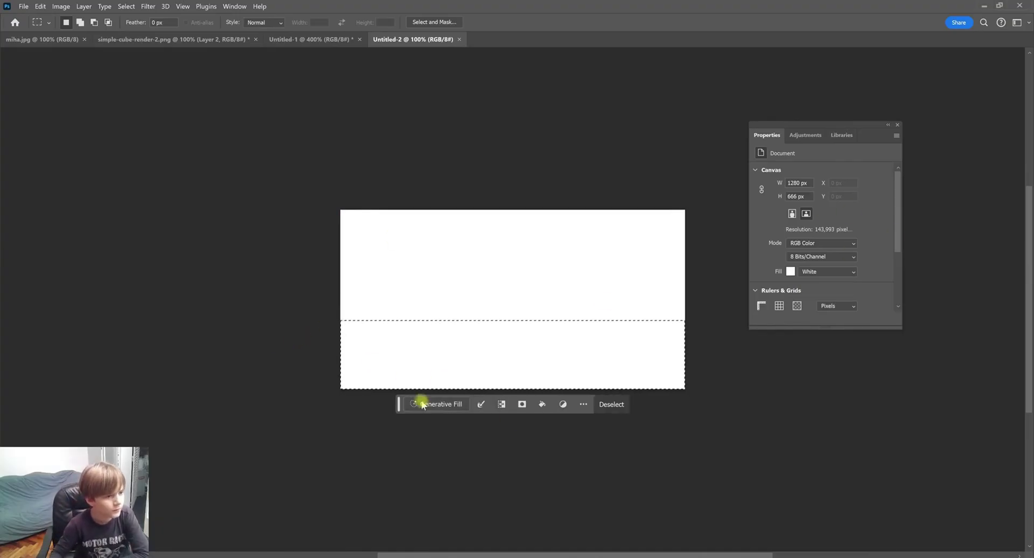
pyautogui.click(428, 404)
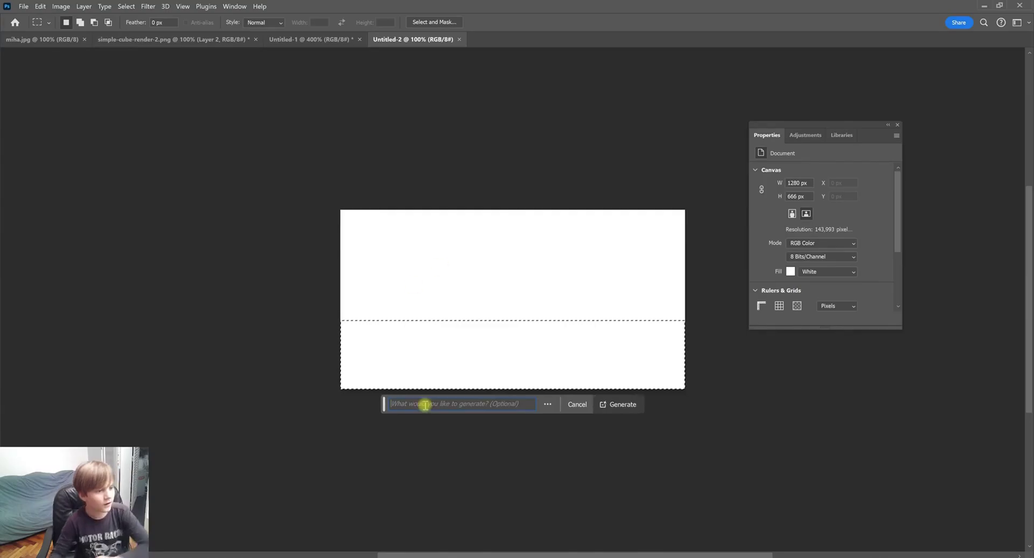
pyautogui.press('Escape')
# Use Generative Fill with the prompt "Beach" on a narrow full-width strip along the bottom of the canvas and choose the third variation.
pyautogui.moveTo(313, 195); pyautogui.dragTo(510, 249)
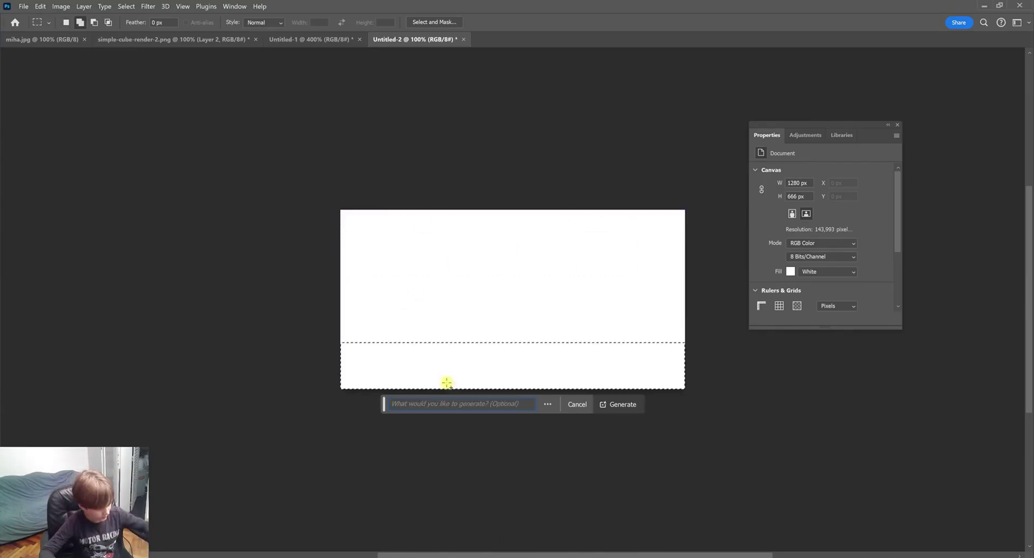
pyautogui.write('Bea')
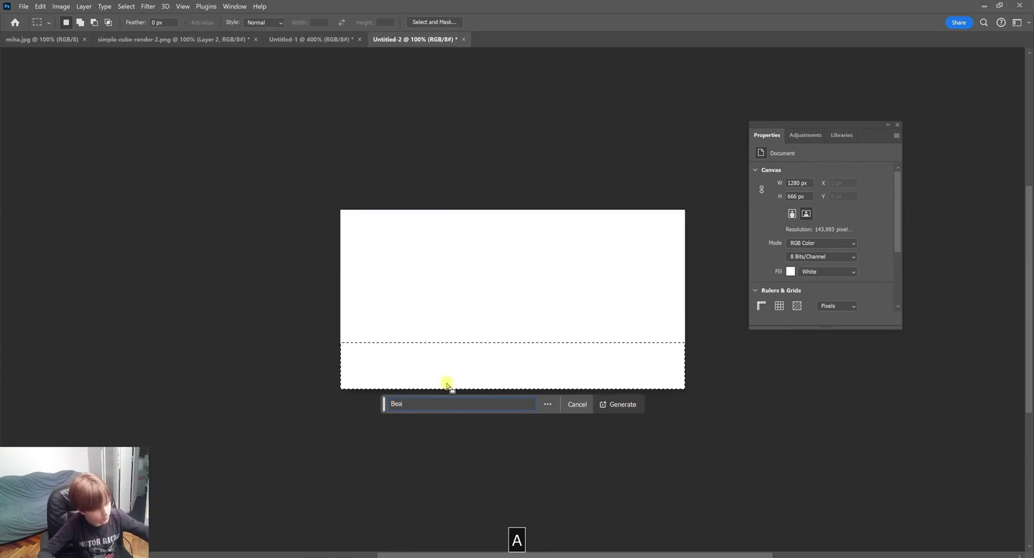
pyautogui.write('ch')
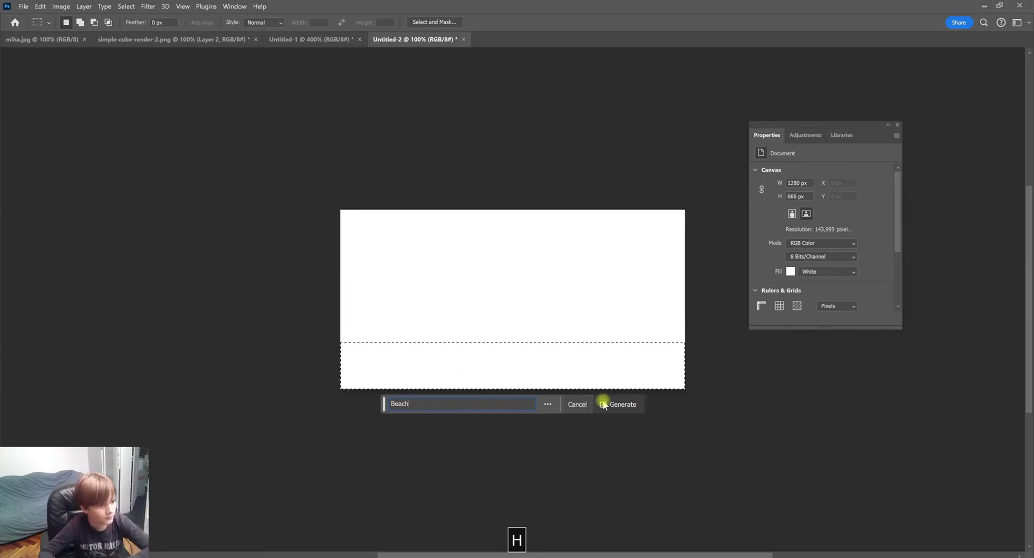
pyautogui.click(621, 401)
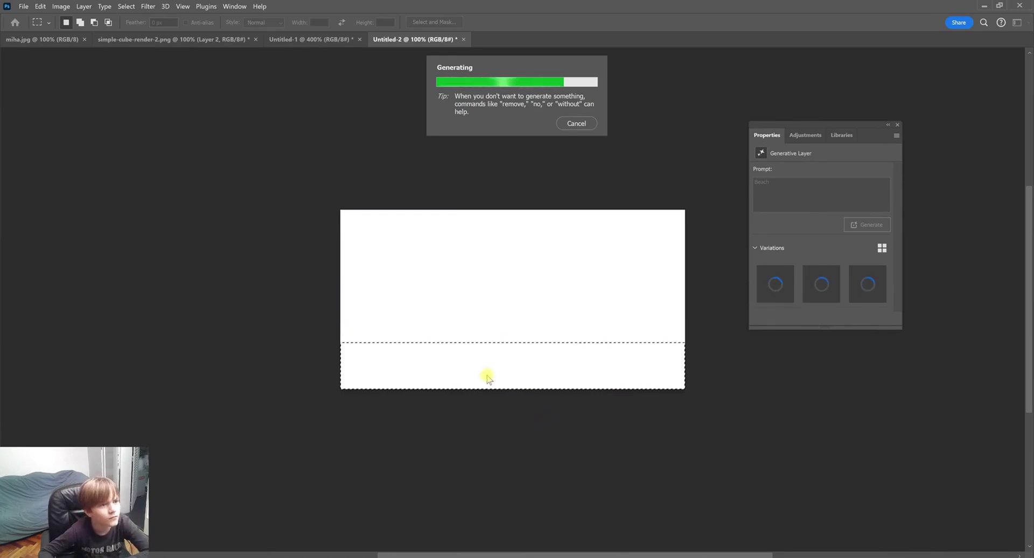
pyautogui.click(526, 405)
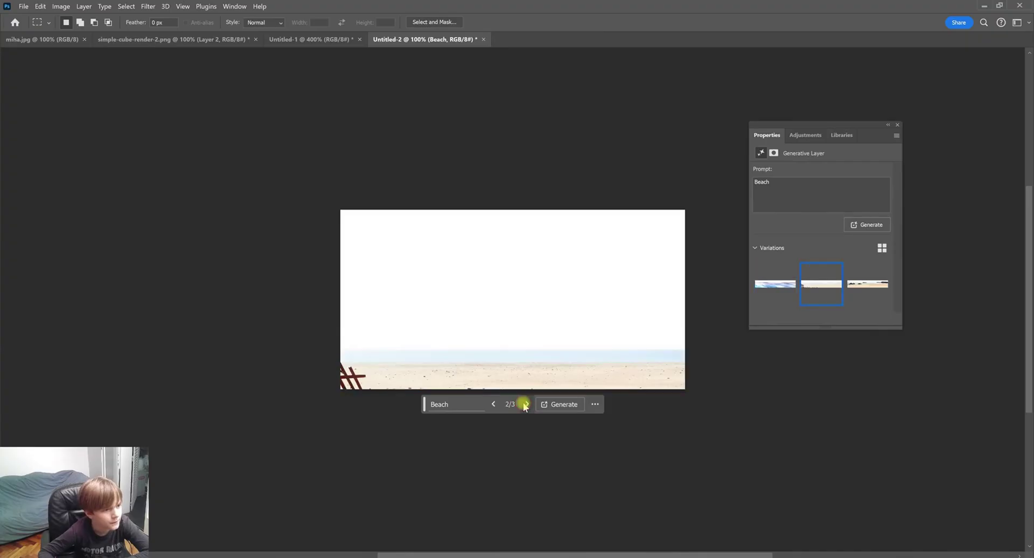
pyautogui.click(527, 404)
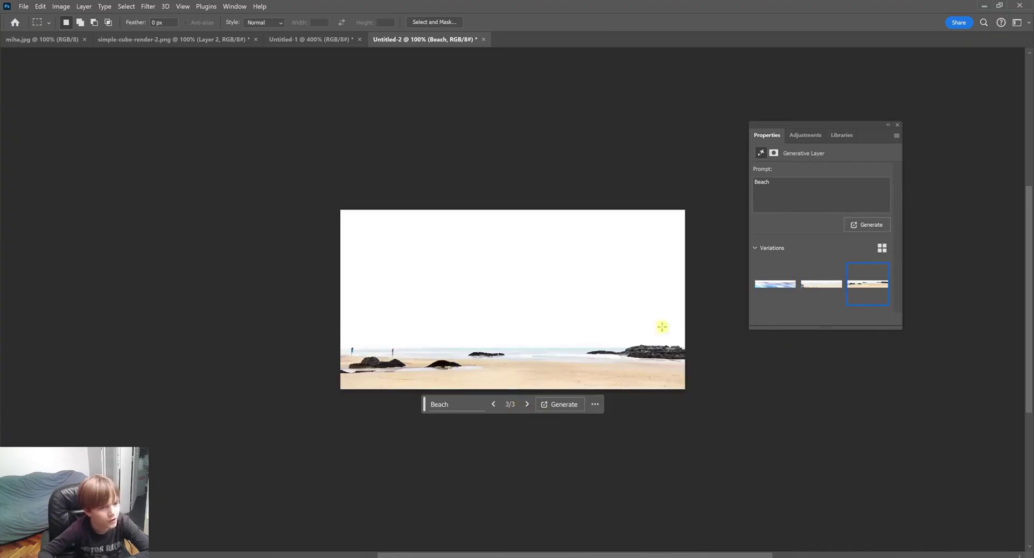
# Use Generative Fill with the prompt "ocean" on a full-width band just above the beach and choose the third variation.
pyautogui.moveTo(334, 293); pyautogui.dragTo(693, 348)
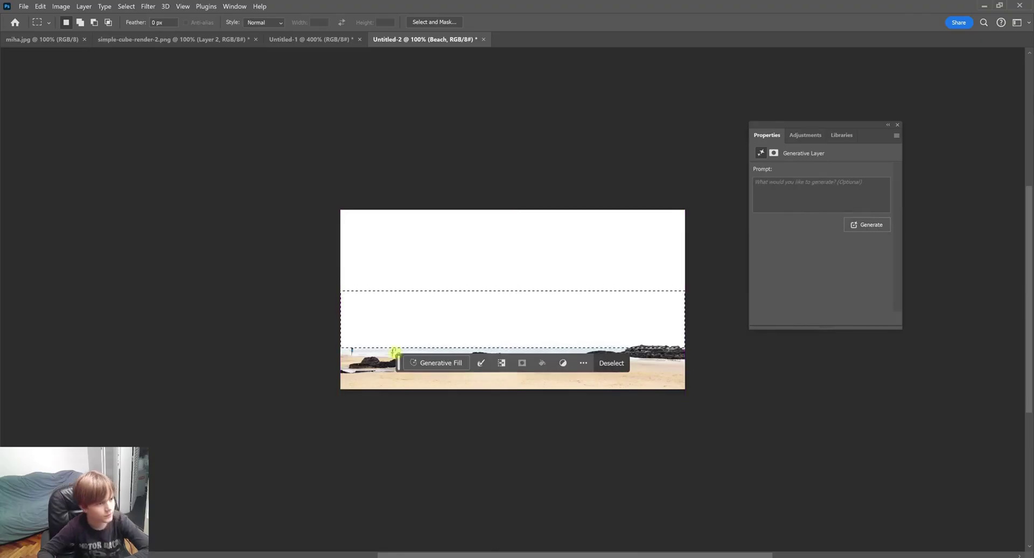
pyautogui.click(424, 362)
pyautogui.write('oc')
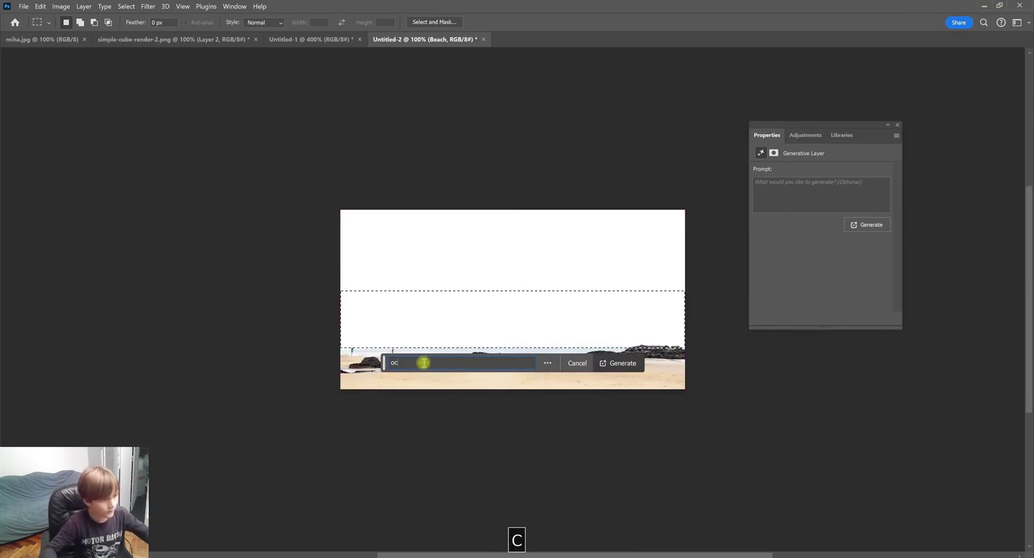
pyautogui.write('ean')
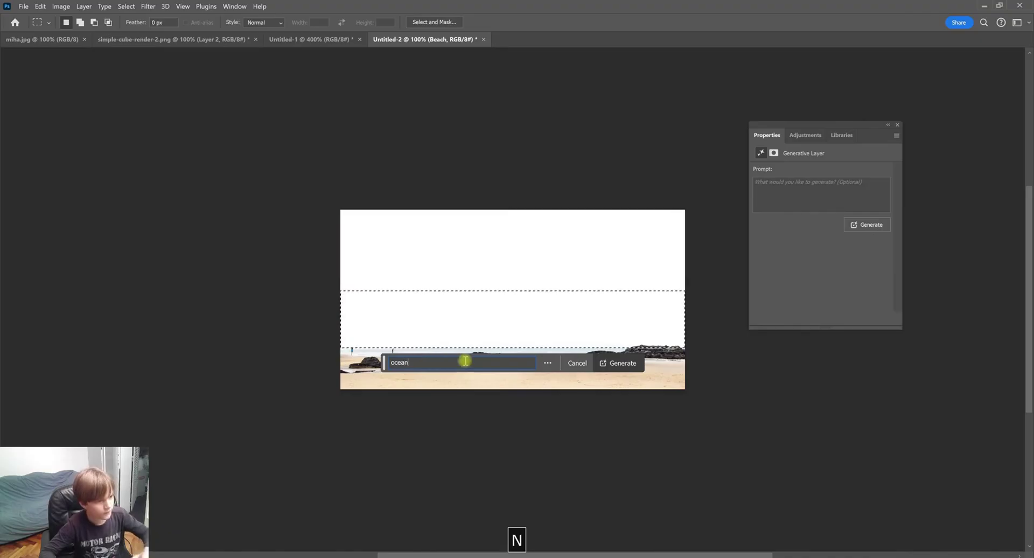
pyautogui.click(641, 364)
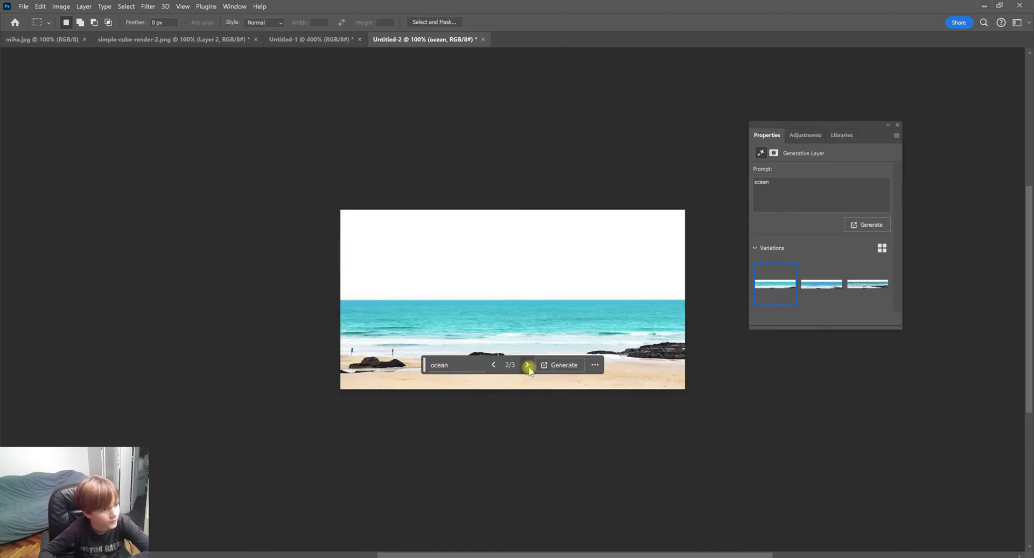
pyautogui.click(527, 365)
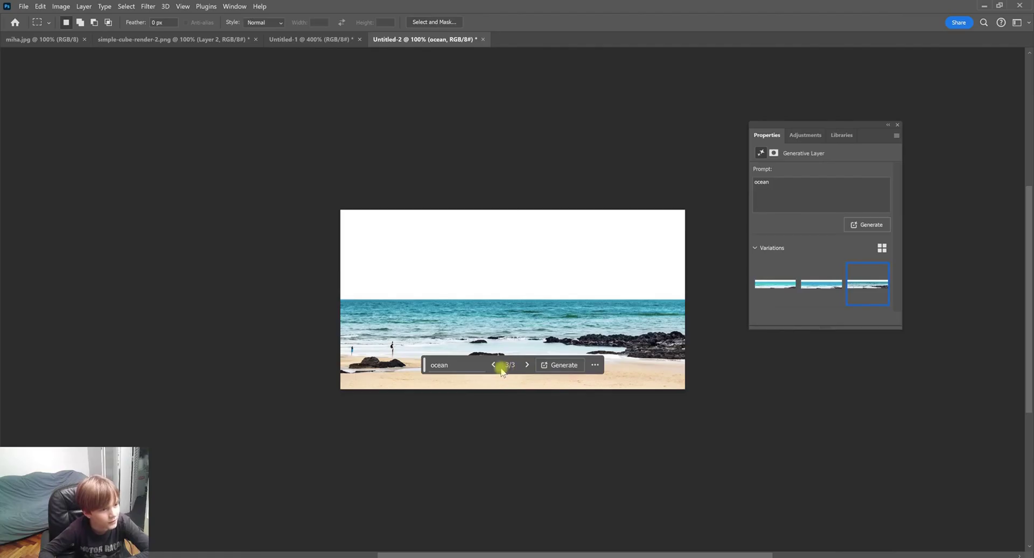
# Select the white area above the ocean up to the canvas's upper edge and generate "Sky" in it with Generative Fill.
pyautogui.moveTo(280, 194); pyautogui.dragTo(694, 300)
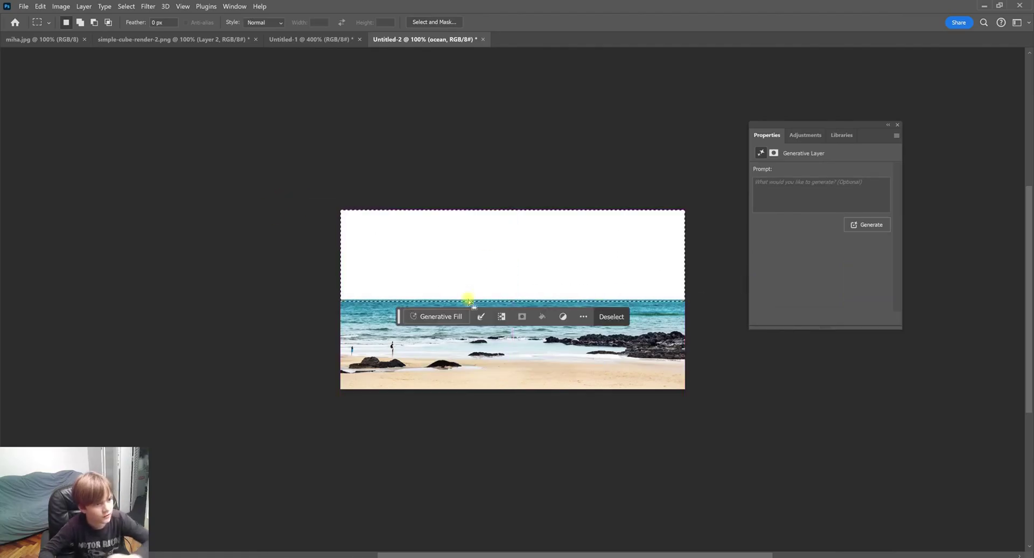
pyautogui.click(433, 316)
pyautogui.write('Sky')
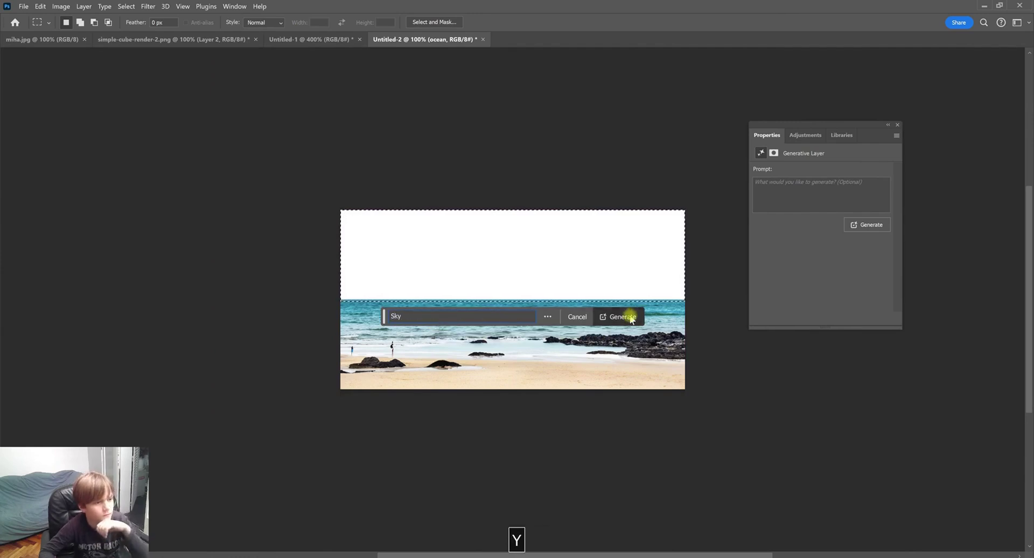
pyautogui.click(602, 318)
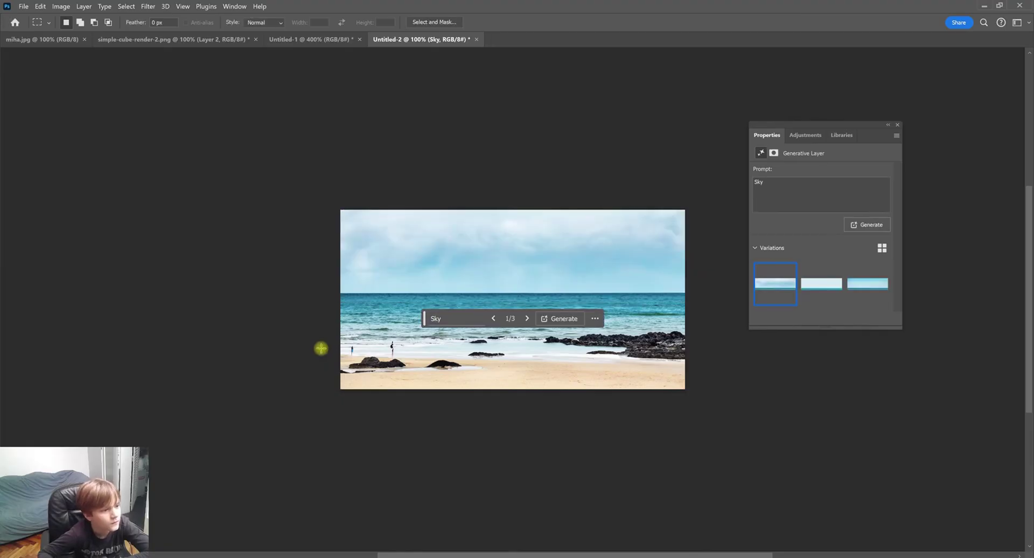
# Compare the generated sky variations and choose the third one.
pyautogui.click(526, 319)
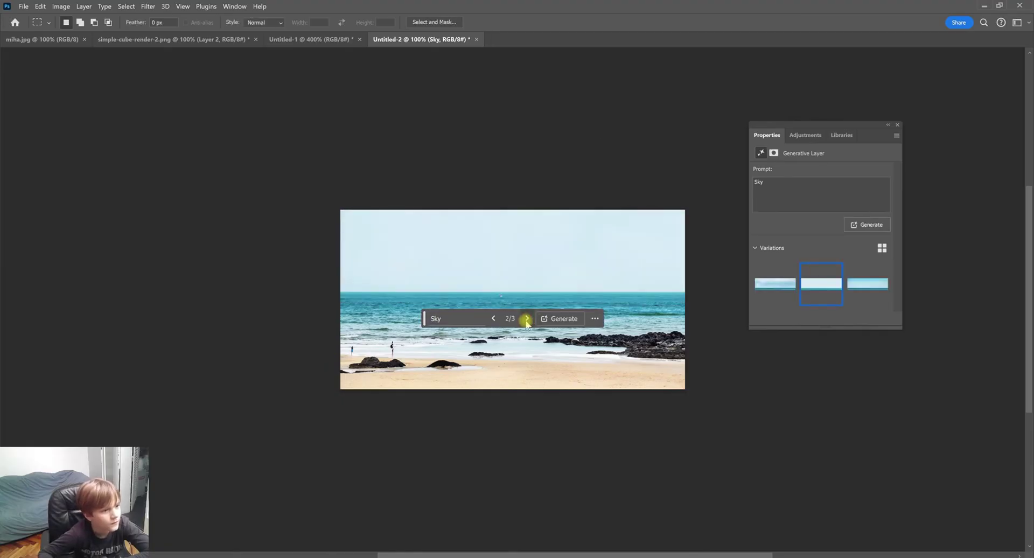
pyautogui.click(527, 319)
pyautogui.click(493, 319)
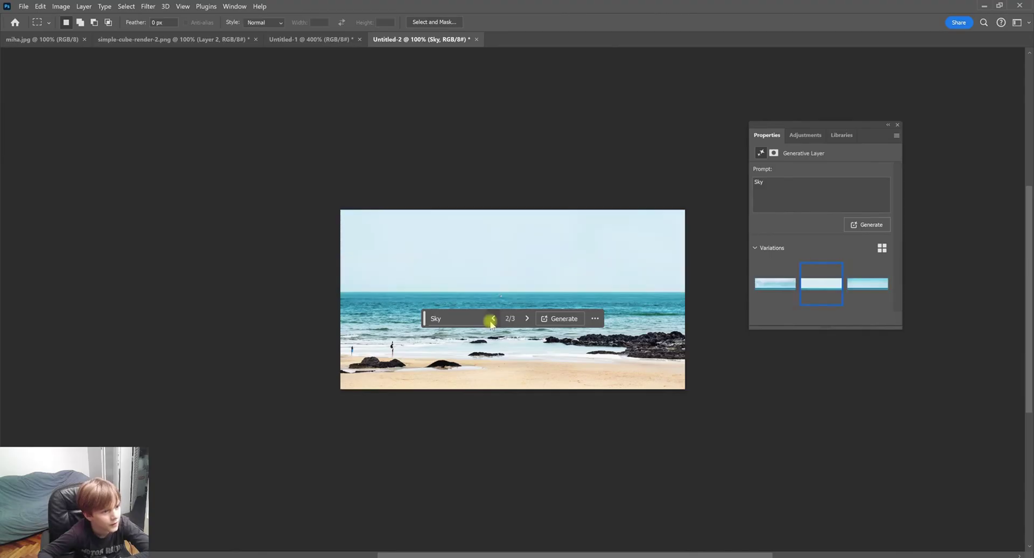
pyautogui.click(492, 319)
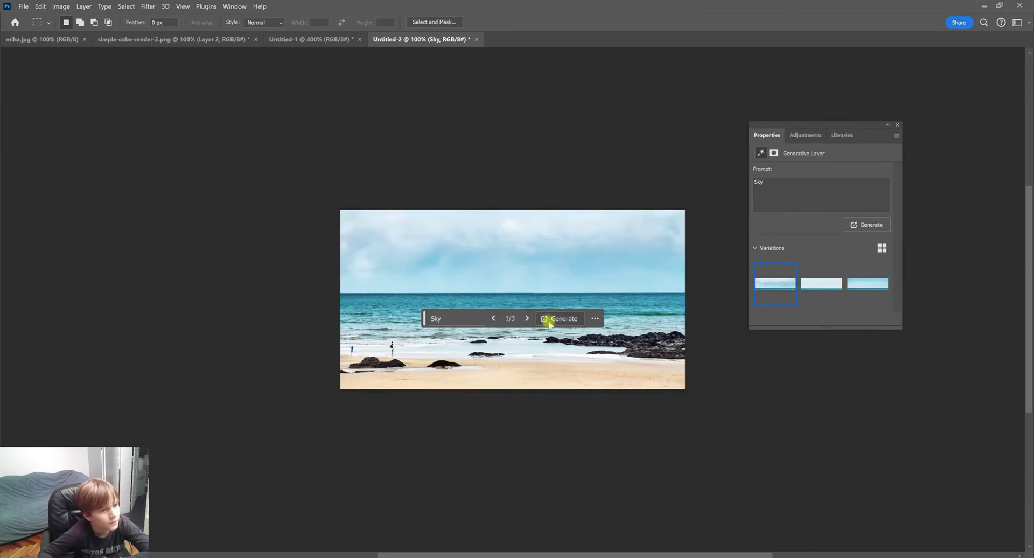
pyautogui.click(523, 319)
pyautogui.click(522, 319)
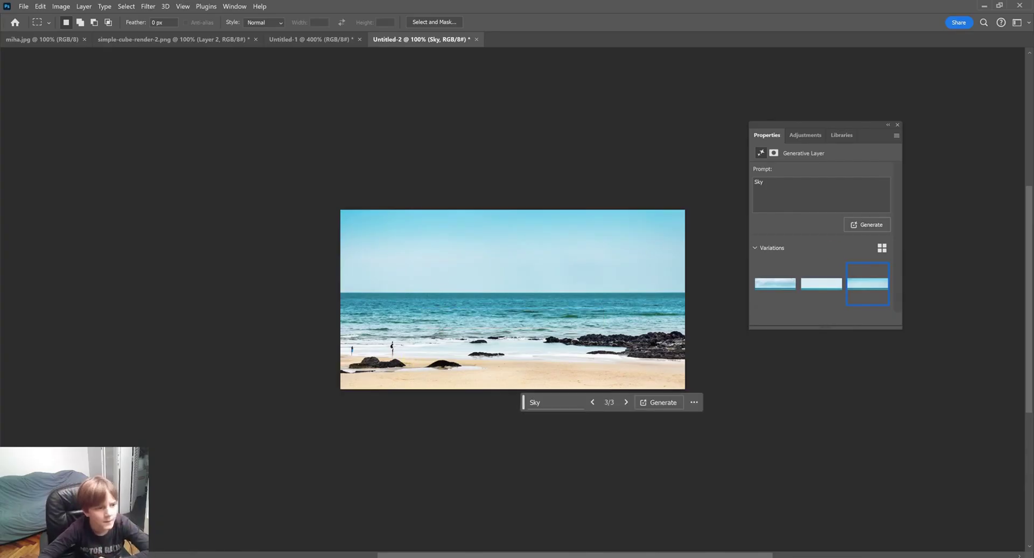
# Extend the canvas below the beach using Generative Expand without a prompt and choose the second variation.
pyautogui.press('l')
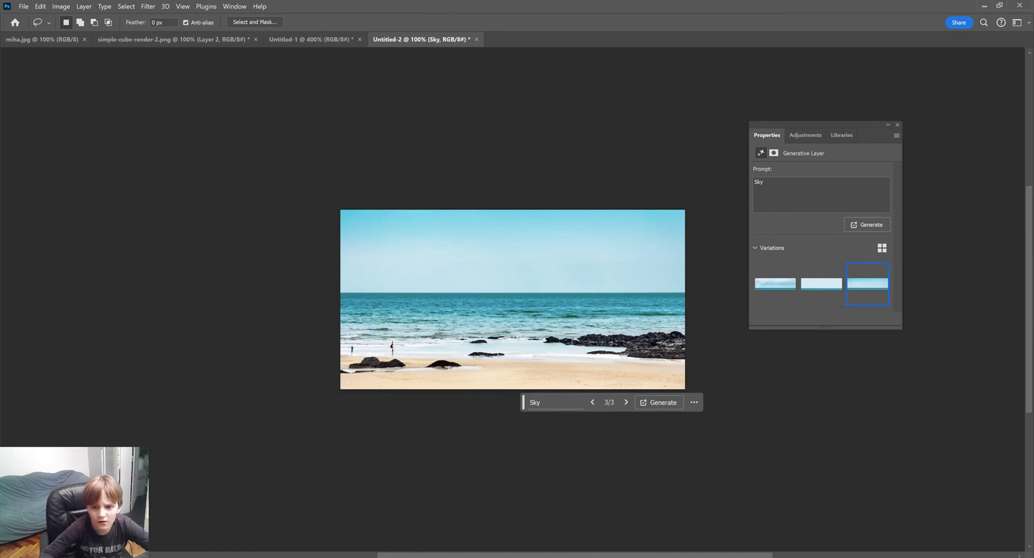
pyautogui.press('c')
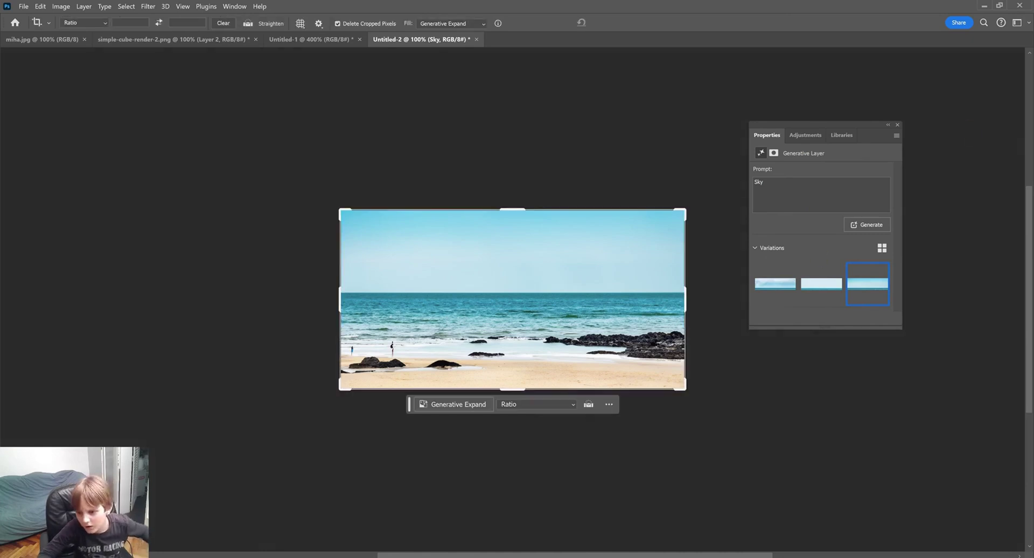
pyautogui.press('shift')
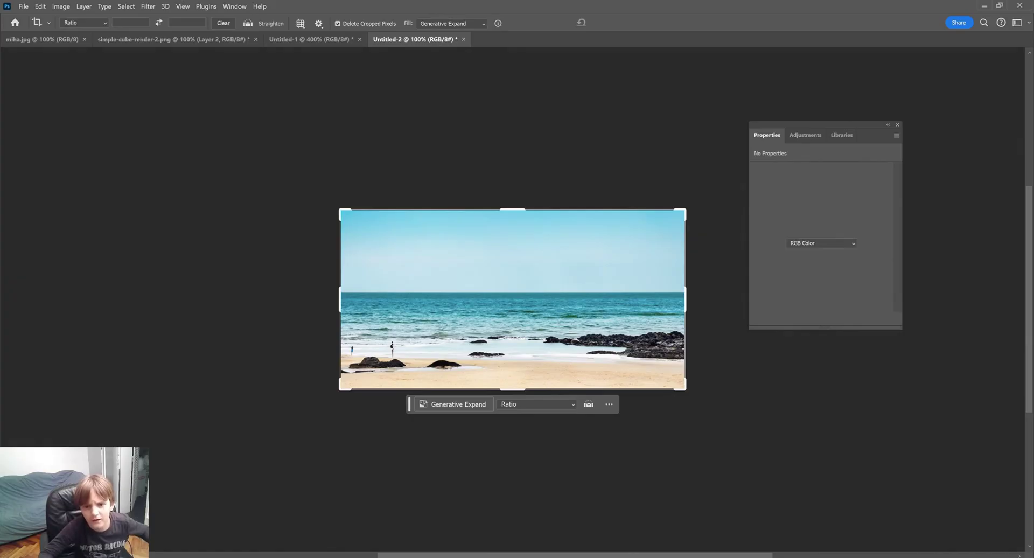
pyautogui.moveTo(509, 388); pyautogui.dragTo(510, 422)
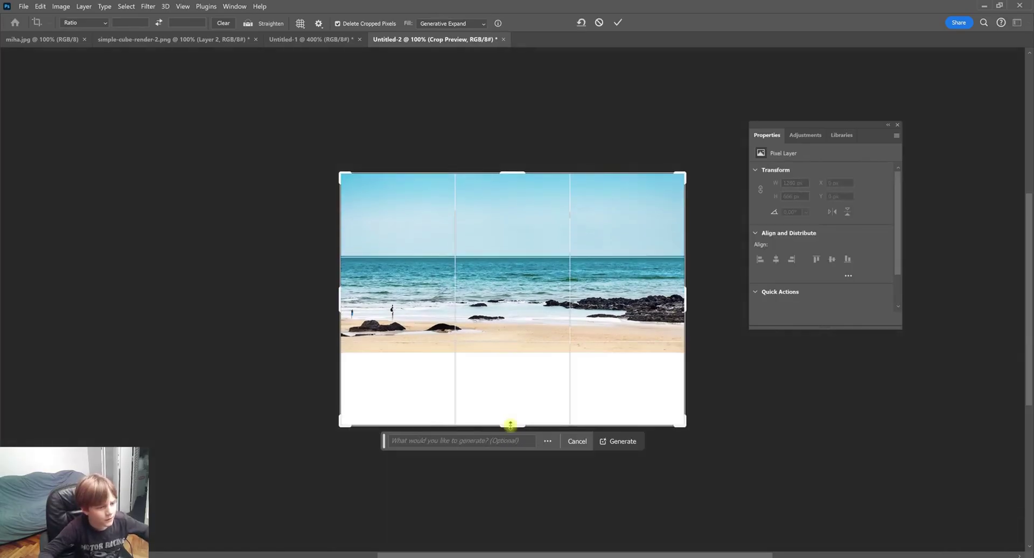
pyautogui.click(625, 441)
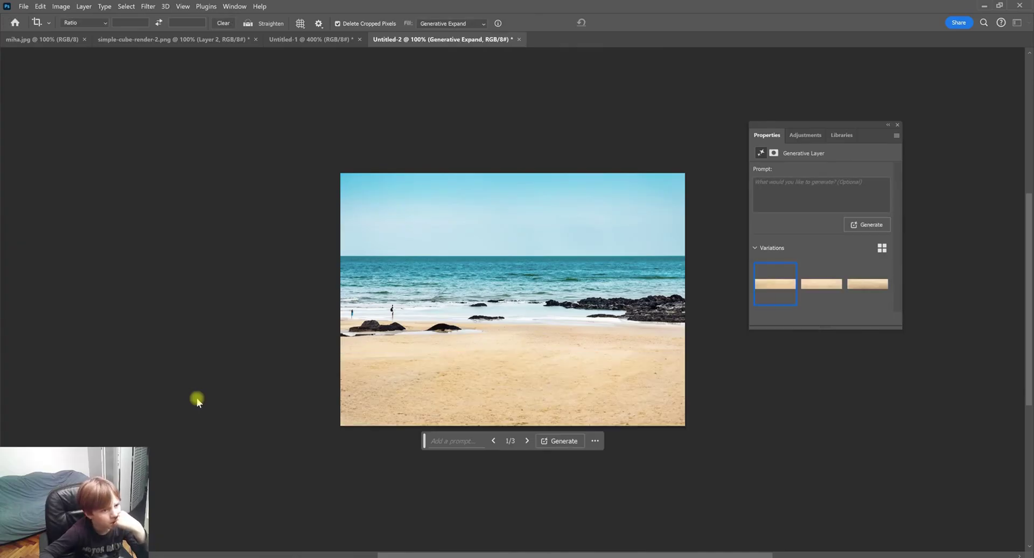
pyautogui.click(535, 443)
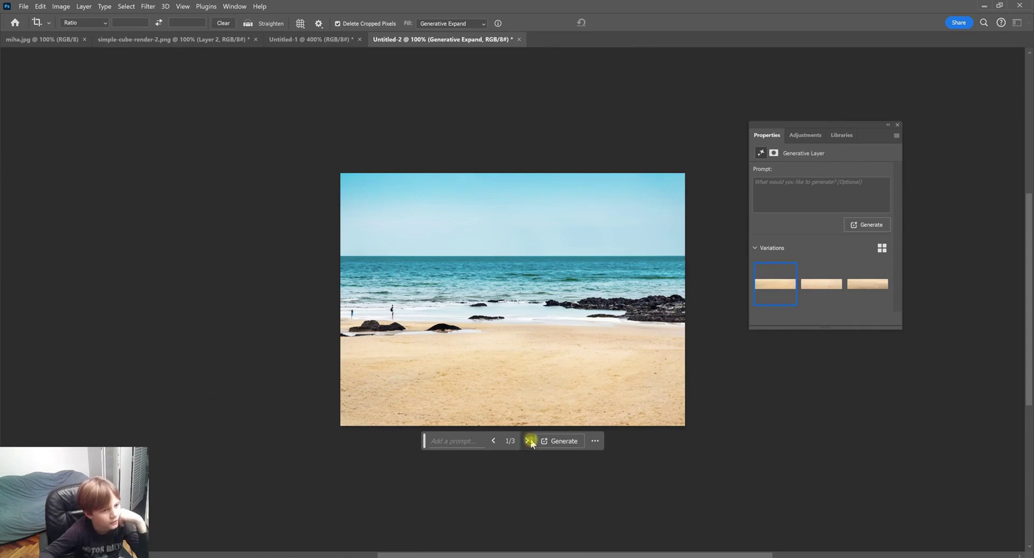
pyautogui.click(535, 443)
pyautogui.click(493, 441)
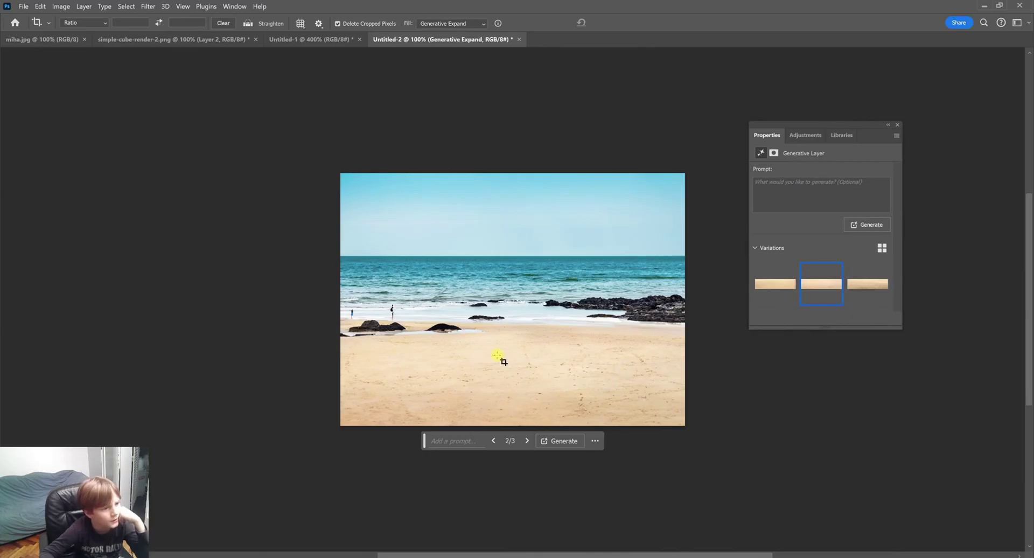
# Extend the canvas past the right edge of the beach scene using Generative Expand without a prompt, compare the variations, and keep the first.
pyautogui.click(578, 373)
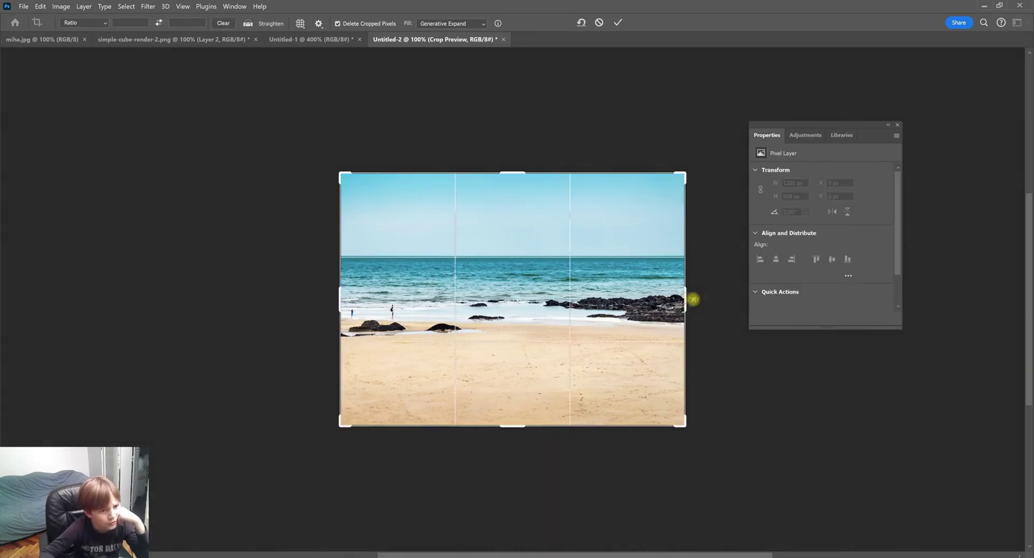
pyautogui.moveTo(687, 298); pyautogui.dragTo(718, 294)
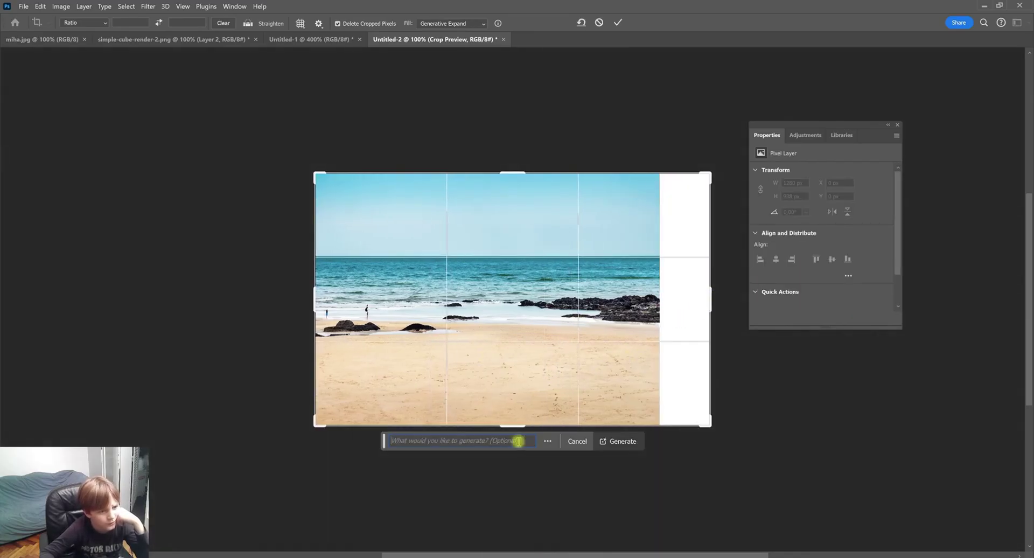
pyautogui.click(621, 443)
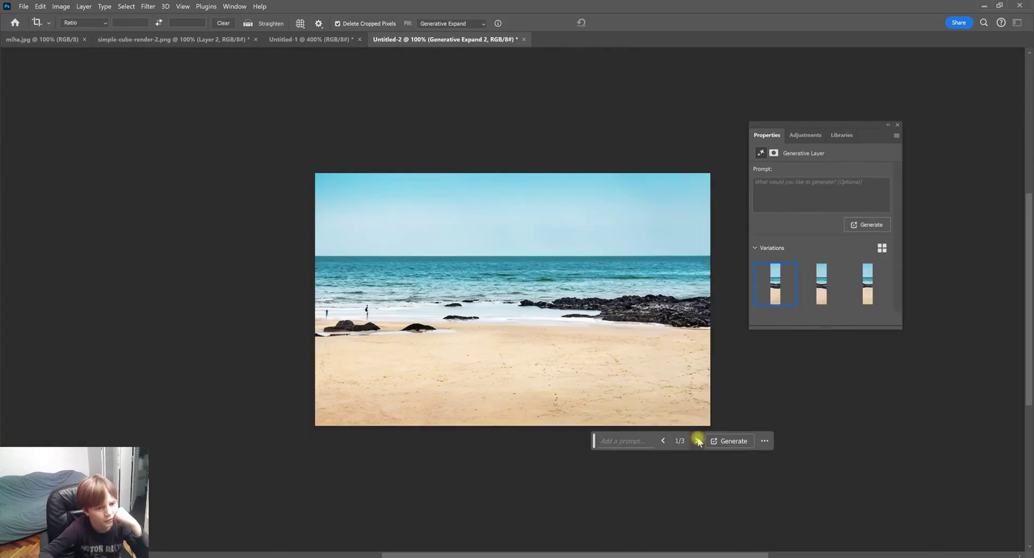
pyautogui.click(699, 441)
pyautogui.click(698, 441)
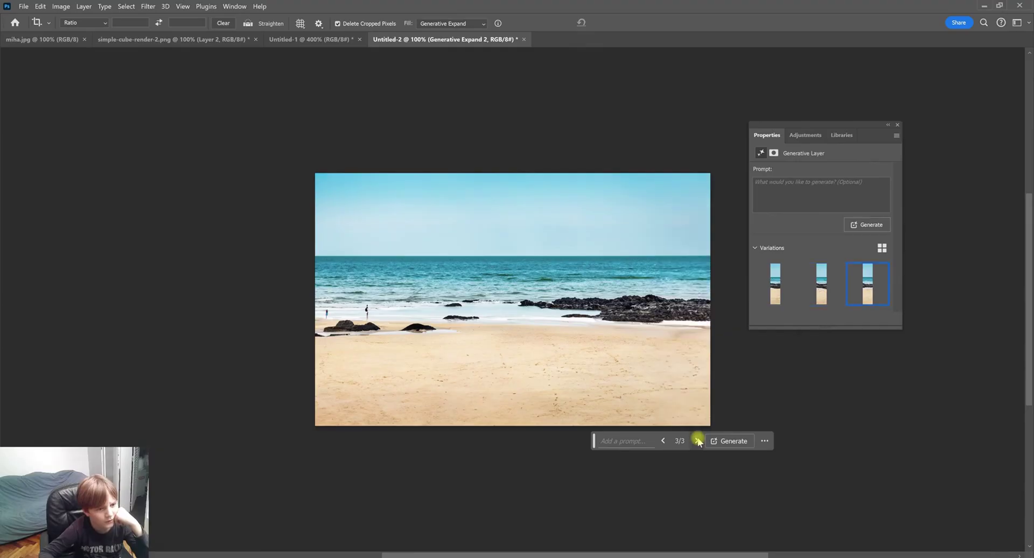
pyautogui.click(663, 441)
pyautogui.click(664, 442)
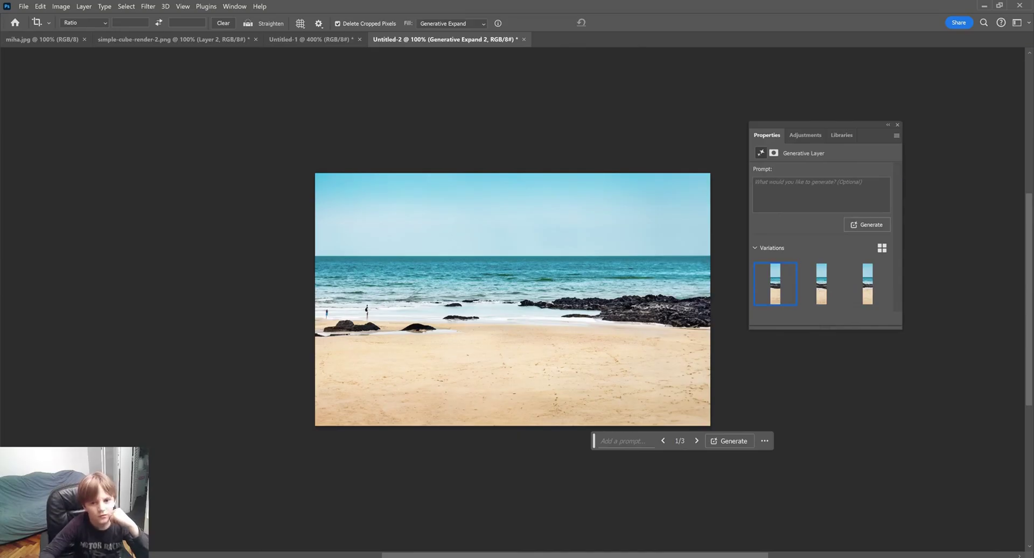
# Lasso the two people standing in the shallow water and remove them using Generative Fill without a prompt.
pyautogui.press('l')
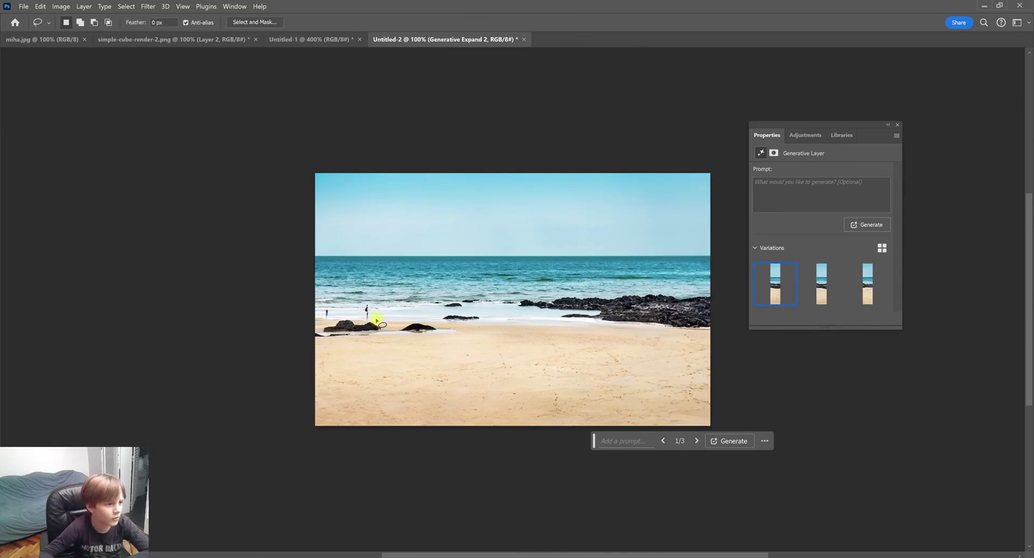
pyautogui.moveTo(373, 318)
pyautogui.mouseDown()
pyautogui.moveTo(324, 327)
pyautogui.moveTo(319, 310)
pyautogui.moveTo(377, 308)
pyautogui.mouseUp()
pyautogui.click(286, 341)
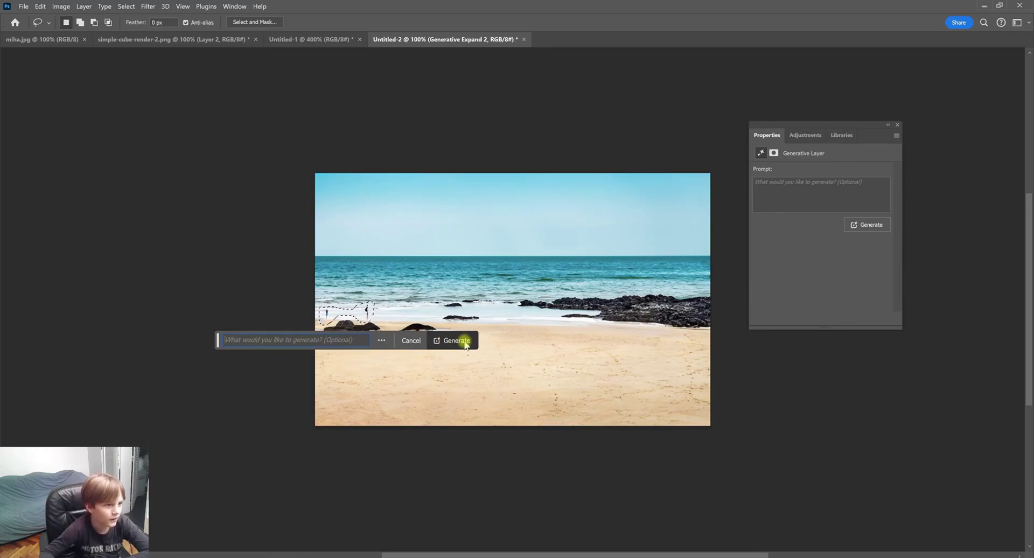
pyautogui.click(466, 342)
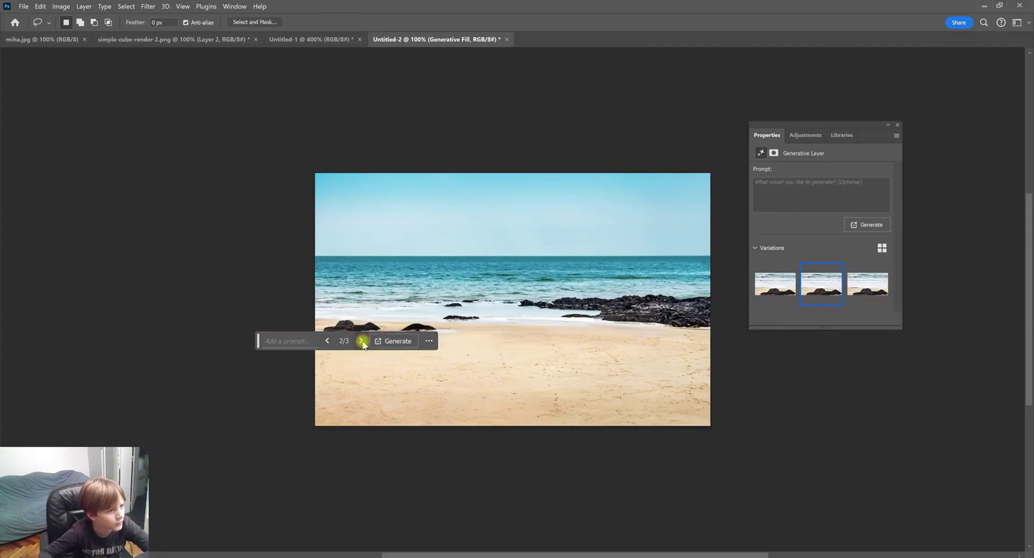
# Compare the variations of the people removal, keep the second one, and move the contextual task bar below the image.
pyautogui.click(328, 341)
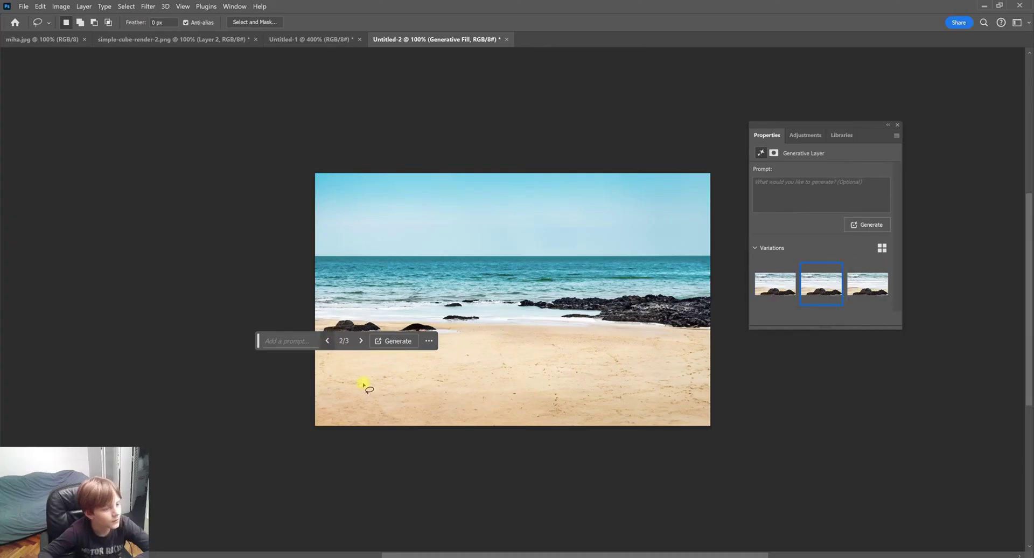
pyautogui.click(323, 342)
pyautogui.moveTo(260, 341); pyautogui.dragTo(438, 457)
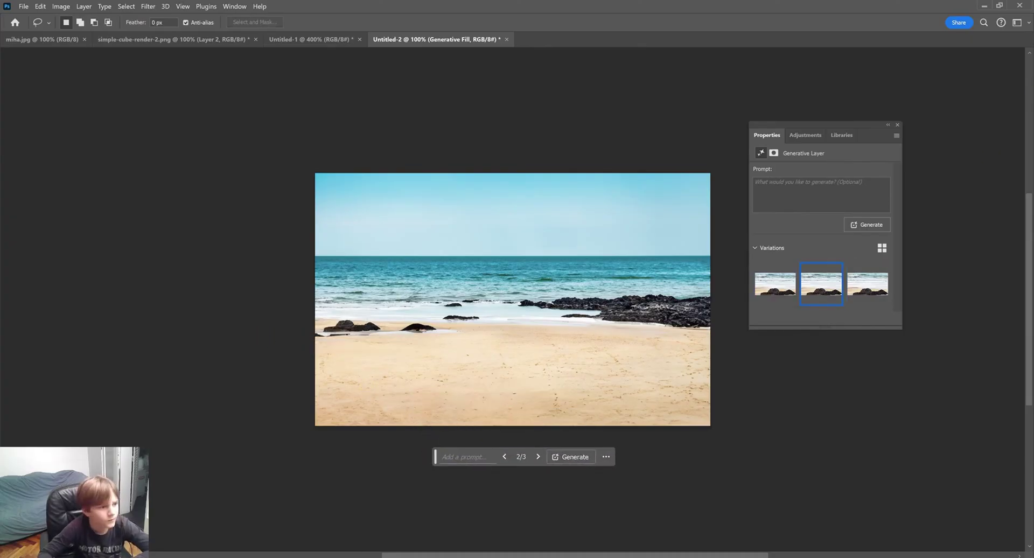
# Bring the two people back into view and stamp all visible layers onto a new layer above the background.
pyautogui.hotkey('alt', '[')
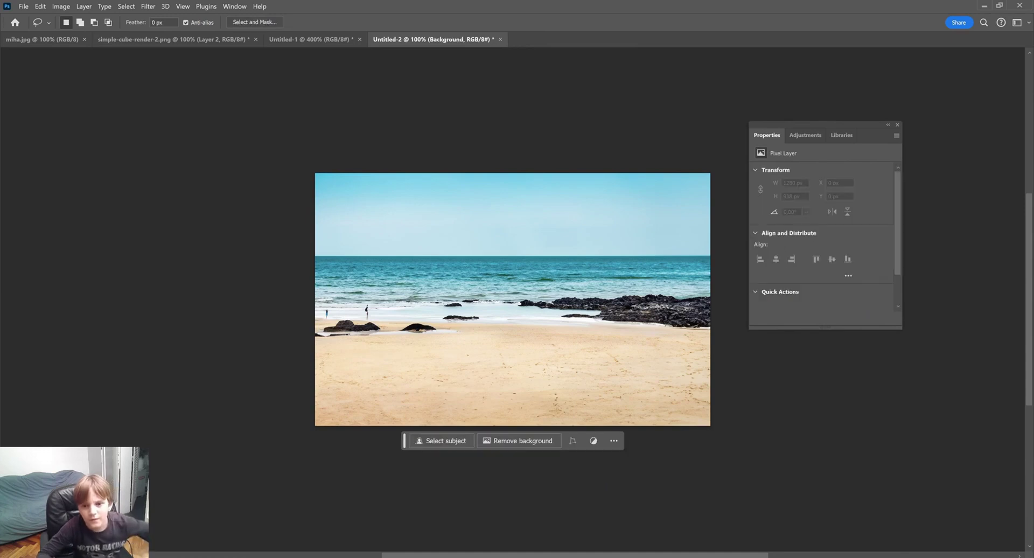
pyautogui.hotkey('shift', 'alt', '[')
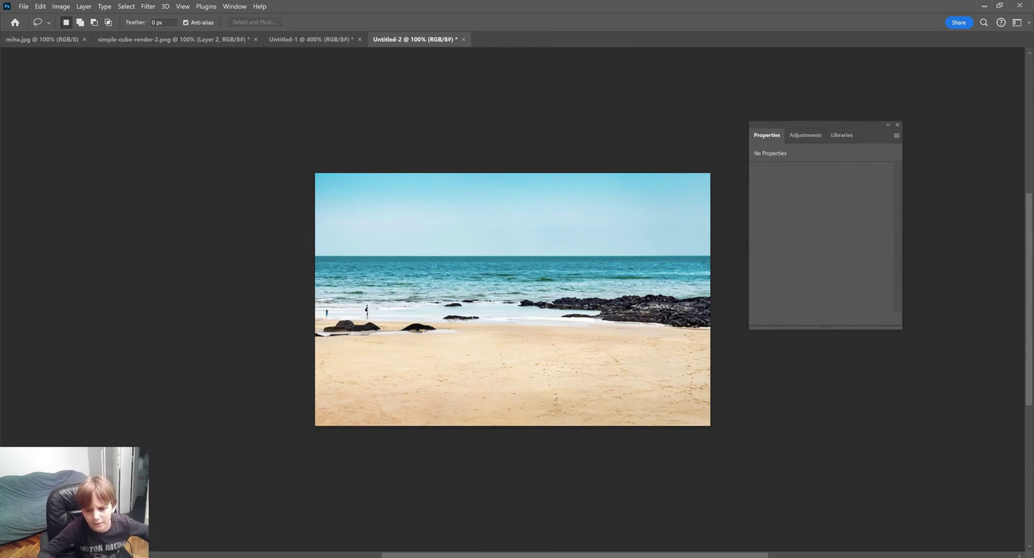
pyautogui.hotkey('alt', '[')
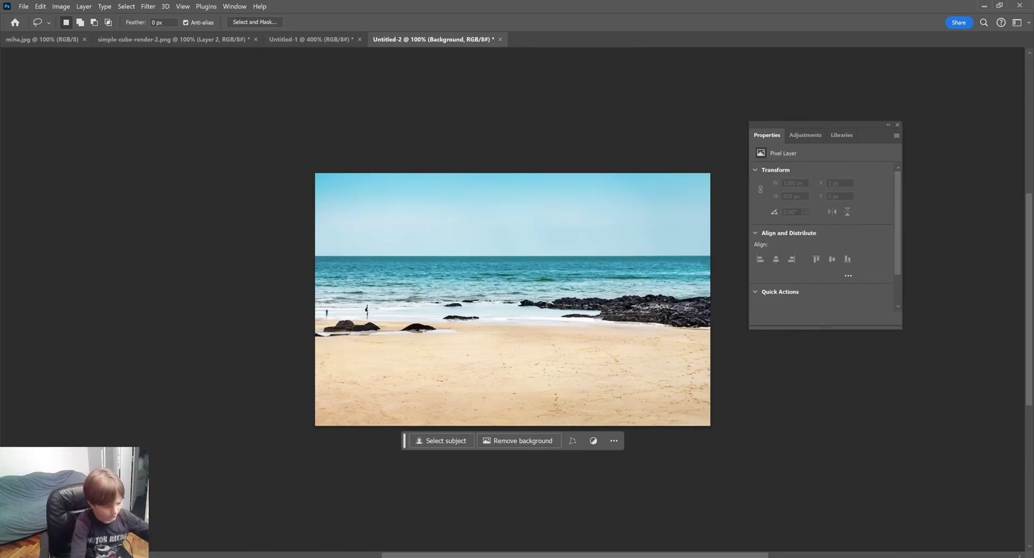
pyautogui.hotkey('ctrl', 'alt', 'shift', 'n')
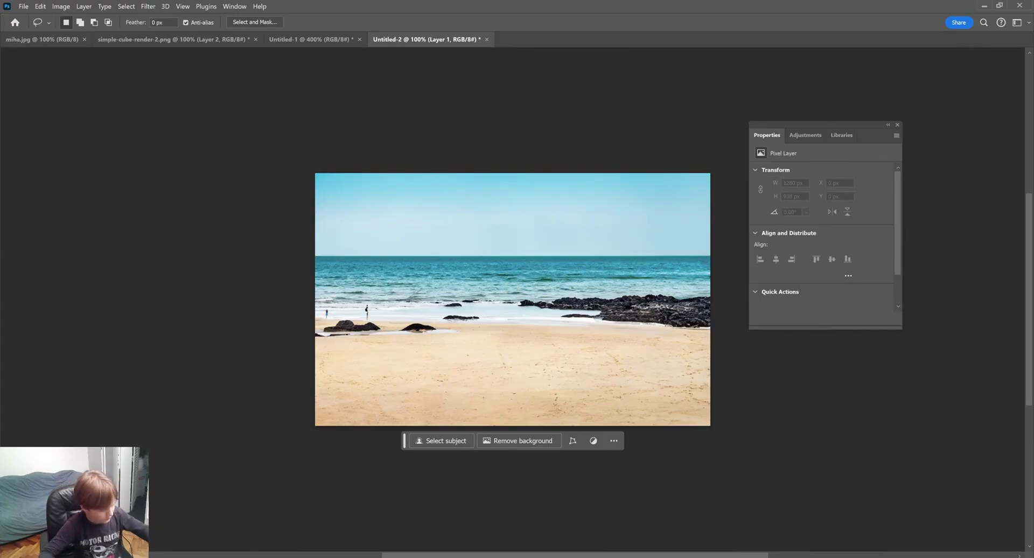
pyautogui.hotkey('ctrl', 'alt', 'shift', 'e')
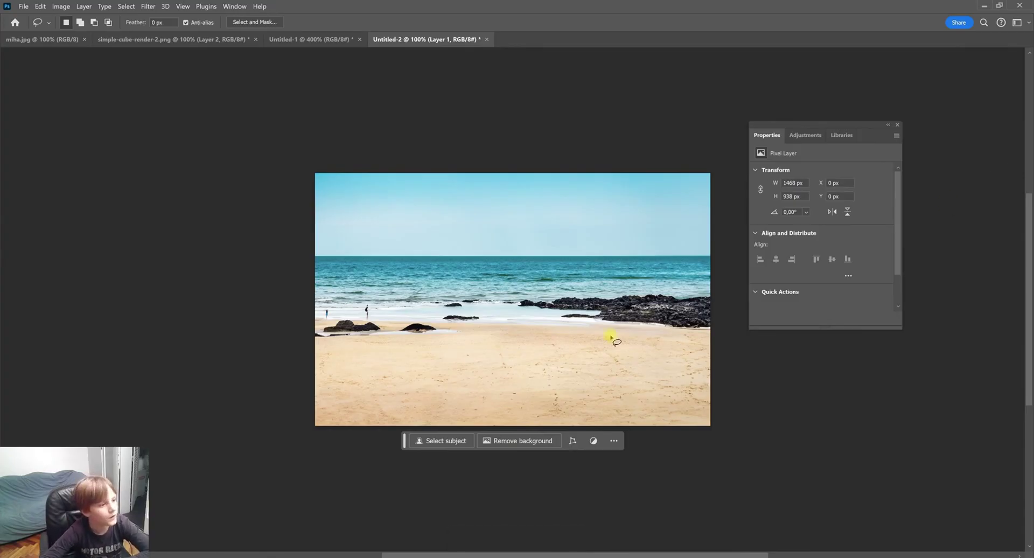
# Paint out the standing person nearest the small rocks using the Remove tool at brush size 70.
pyautogui.press('j')
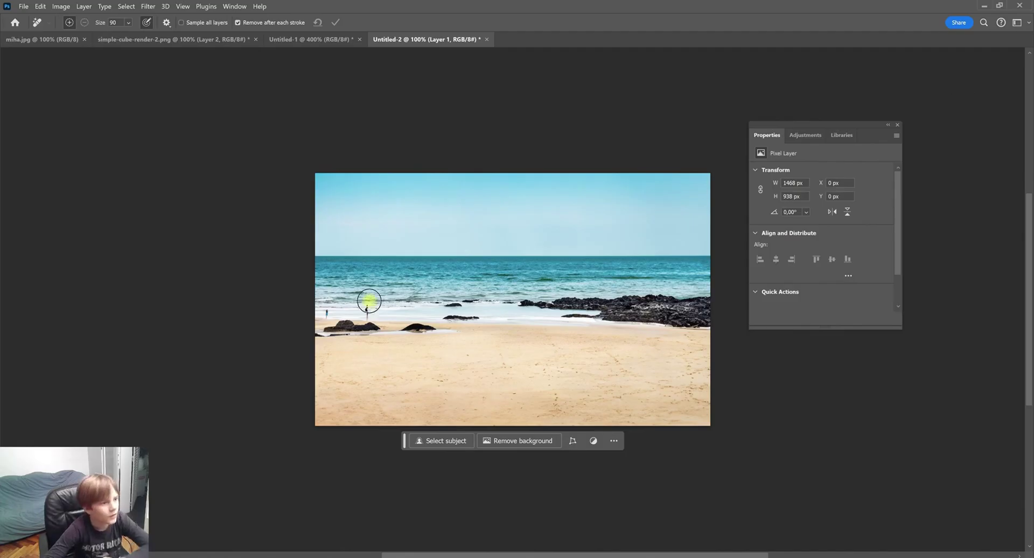
pyautogui.scroll(-2, 367, 300)
pyautogui.hotkey('ctrl', '-')
pyautogui.hotkey('ctrl', '-')
pyautogui.hotkey('ctrl', '+')
pyautogui.hotkey('ctrl', '+')
pyautogui.hotkey('ctrl', '+')
pyautogui.hotkey('ctrl', '+')
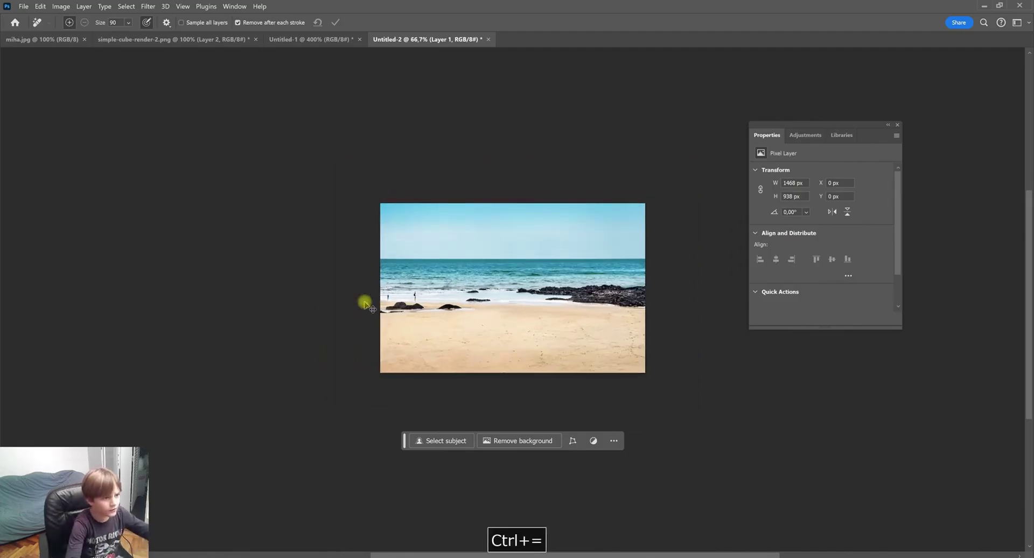
pyautogui.press('space')
pyautogui.moveTo(378, 260)
pyautogui.mouseDown()
pyautogui.moveTo(310, 409)
pyautogui.moveTo(318, 435)
pyautogui.mouseUp()
pyautogui.press('[')
pyautogui.press('[')
pyautogui.press('[')
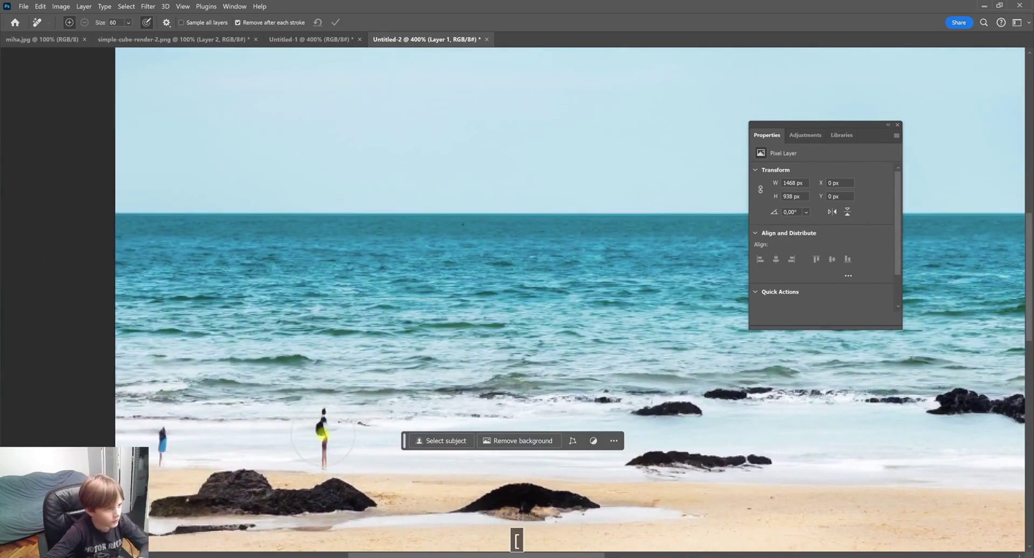
pyautogui.press(']')
pyautogui.click(323, 437)
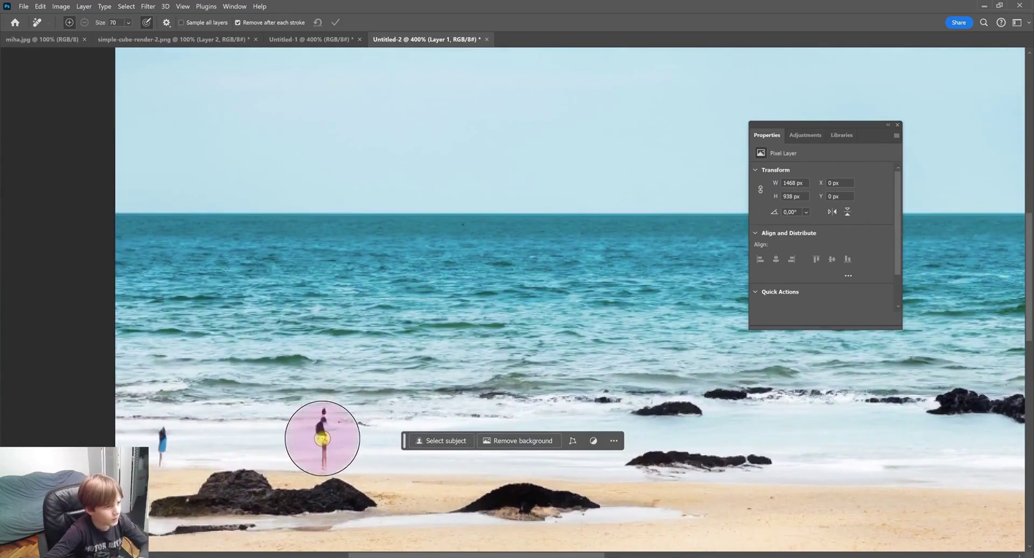
# Paint out the remaining person in blue near the image's left edge with the Remove tool and set the brush size to 50.
pyautogui.moveTo(172, 429); pyautogui.dragTo(164, 447)
pyautogui.press('[')
pyautogui.press('[')
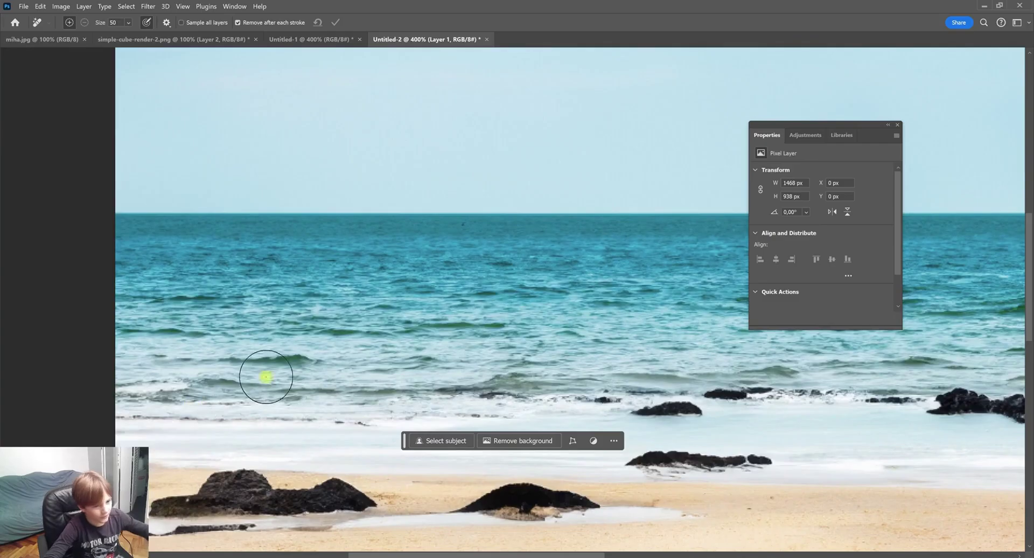
# Draw a straight-edged lasso selection around the small dark rock in the puddle on the sand.
pyautogui.hotkey('ctrl', '-')
pyautogui.hotkey('ctrl', '-')
pyautogui.hotkey('ctrl', '-')
pyautogui.hotkey('ctrl', '+')
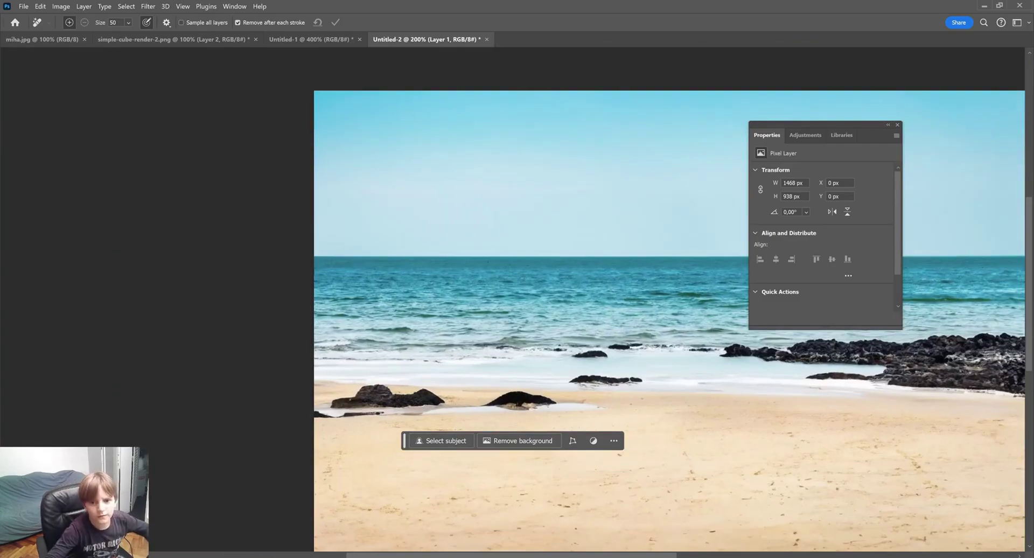
pyautogui.press('l')
pyautogui.keyDown('alt'); pyautogui.click(513, 384); pyautogui.keyUp('alt')
pyautogui.keyDown('alt'); pyautogui.click(474, 402); pyautogui.keyUp('alt')
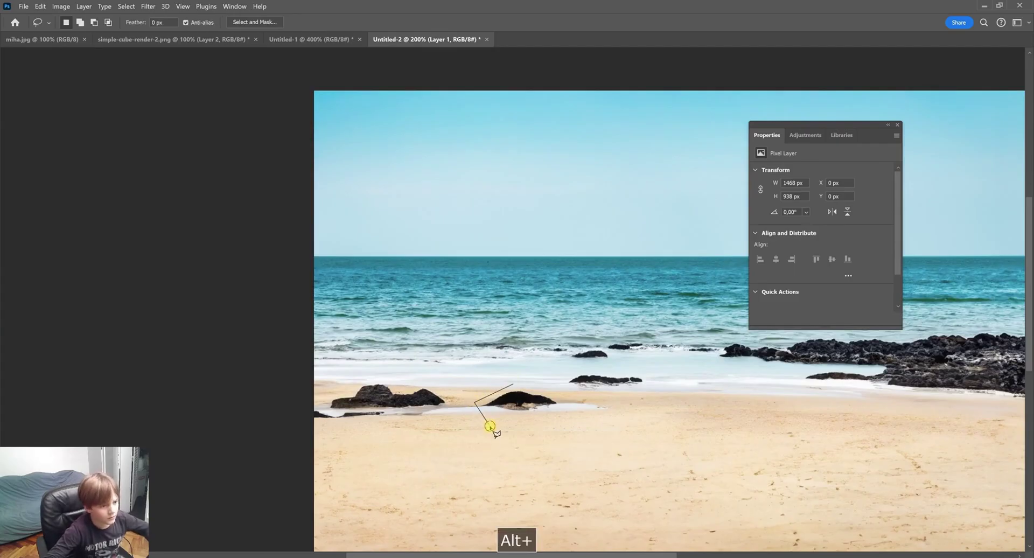
pyautogui.keyDown('alt'); pyautogui.click(524, 383); pyautogui.keyUp('alt')
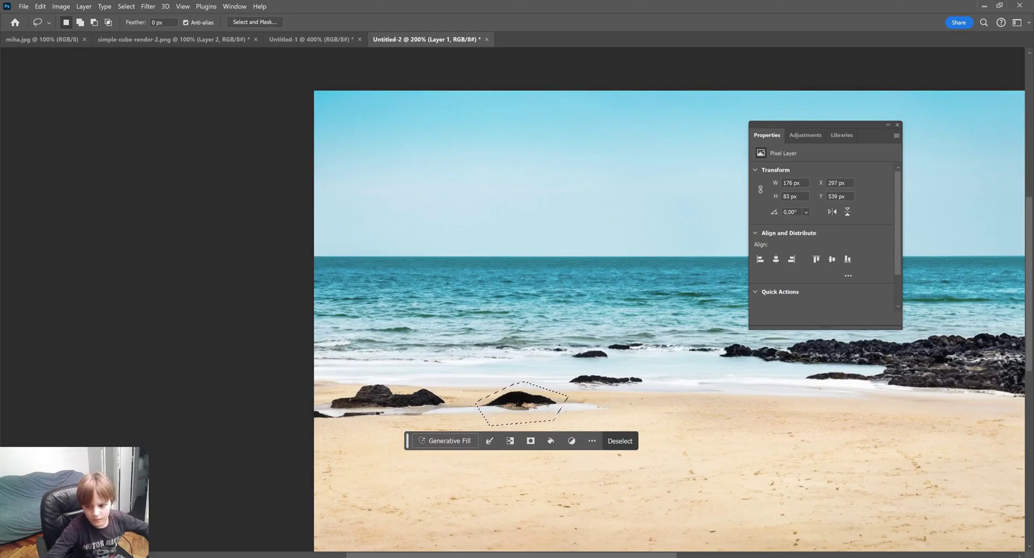
pyautogui.hotkey('ctrl', 'd')
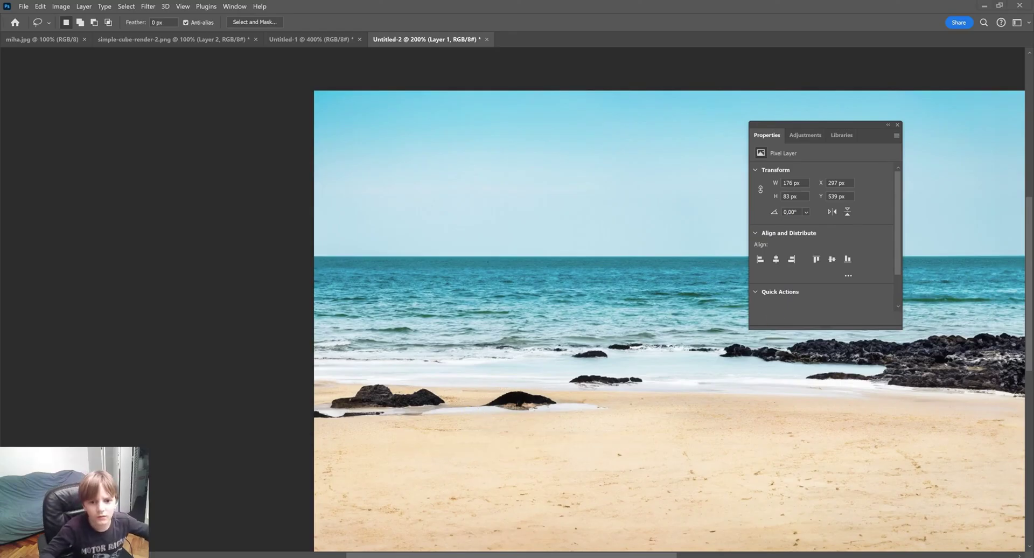
pyautogui.hotkey('ctrl', 'z')
# Replace the selected rock using Generative Fill with the prompt "Seaguill".
pyautogui.click(425, 441)
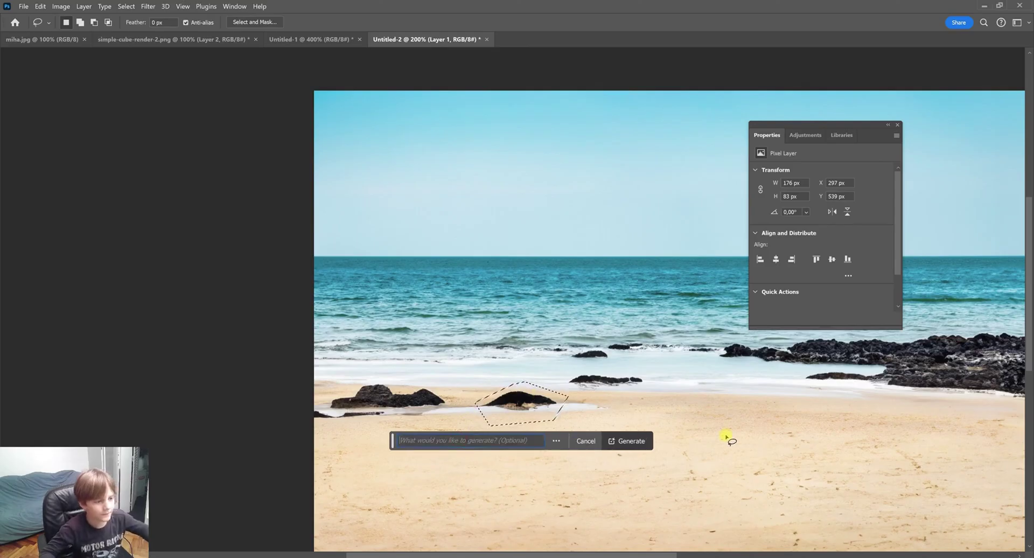
pyautogui.write('Sea')
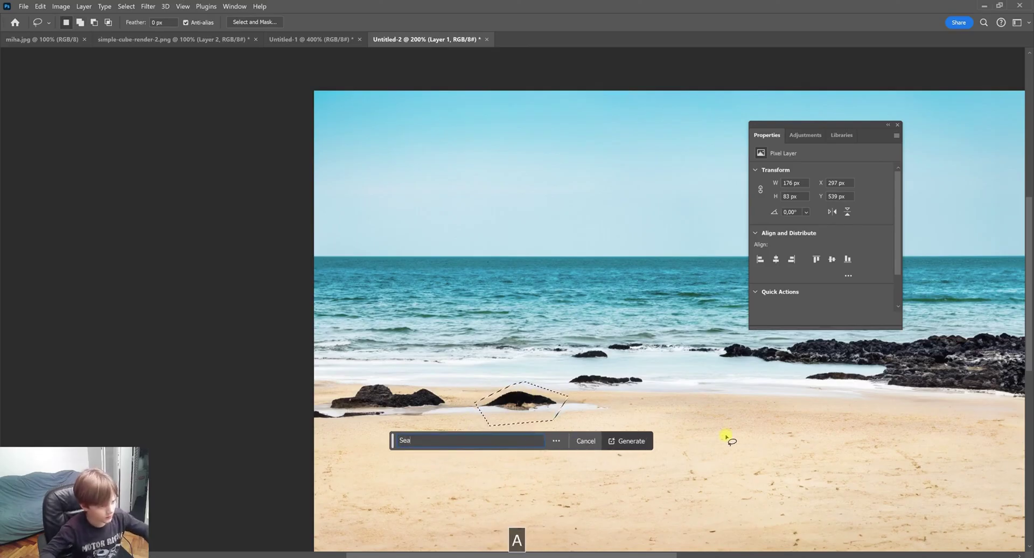
pyautogui.write('g')
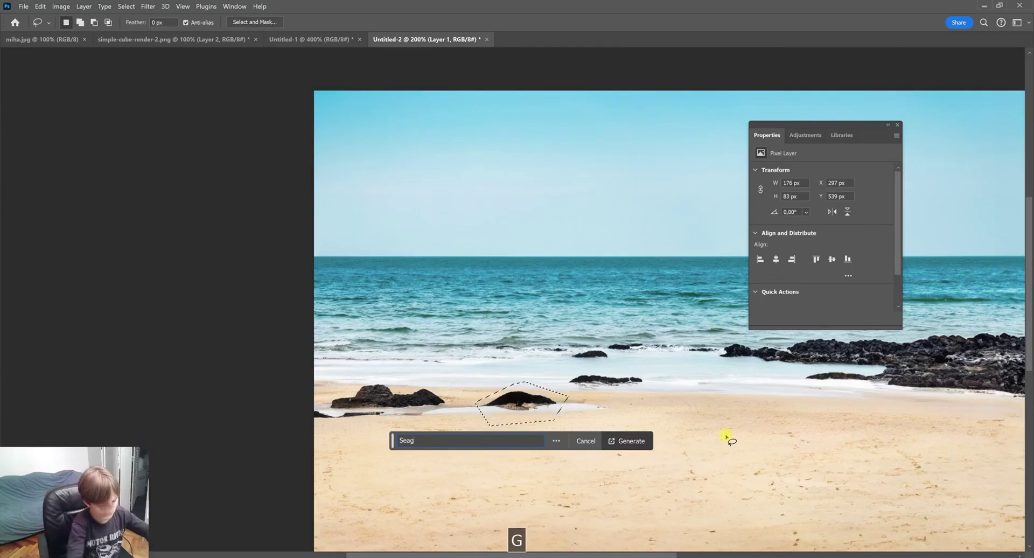
pyautogui.write('uill')
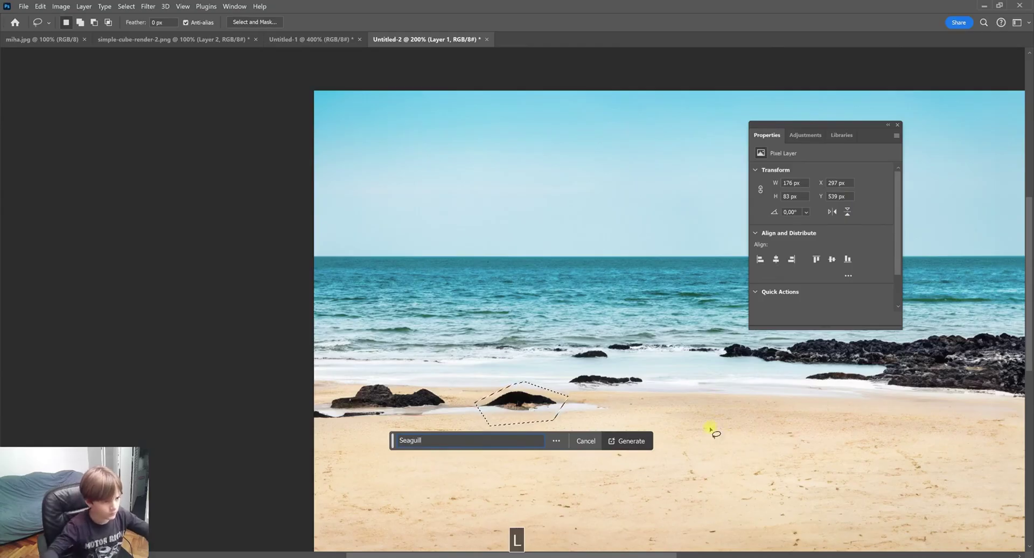
pyautogui.click(622, 441)
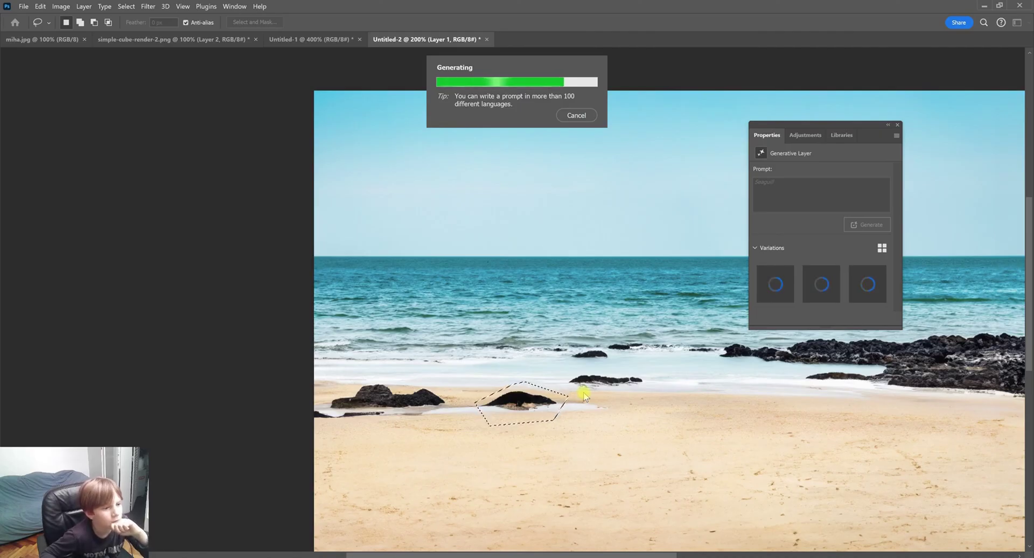
# Compare the generated seagull variations and choose the second one.
pyautogui.click(536, 442)
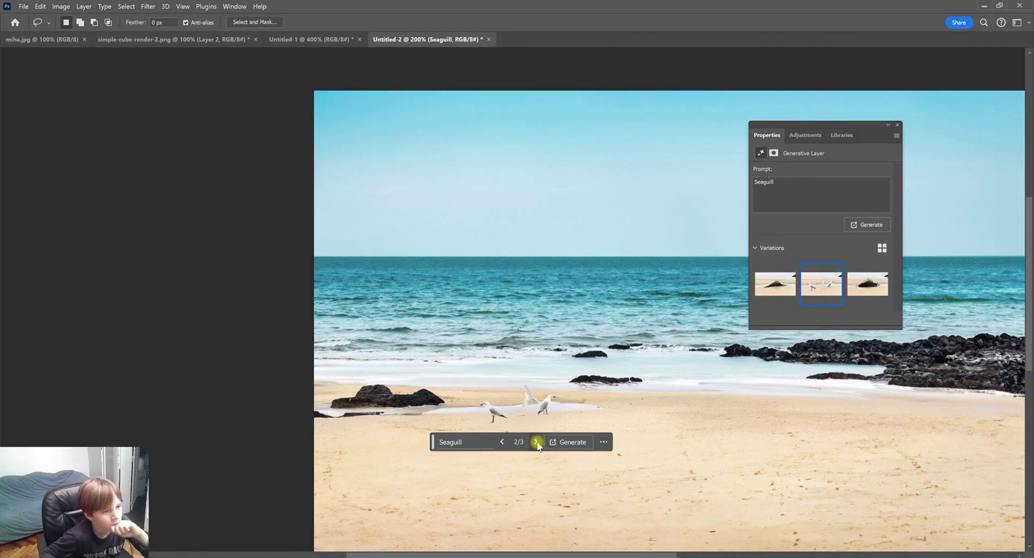
pyautogui.click(536, 442)
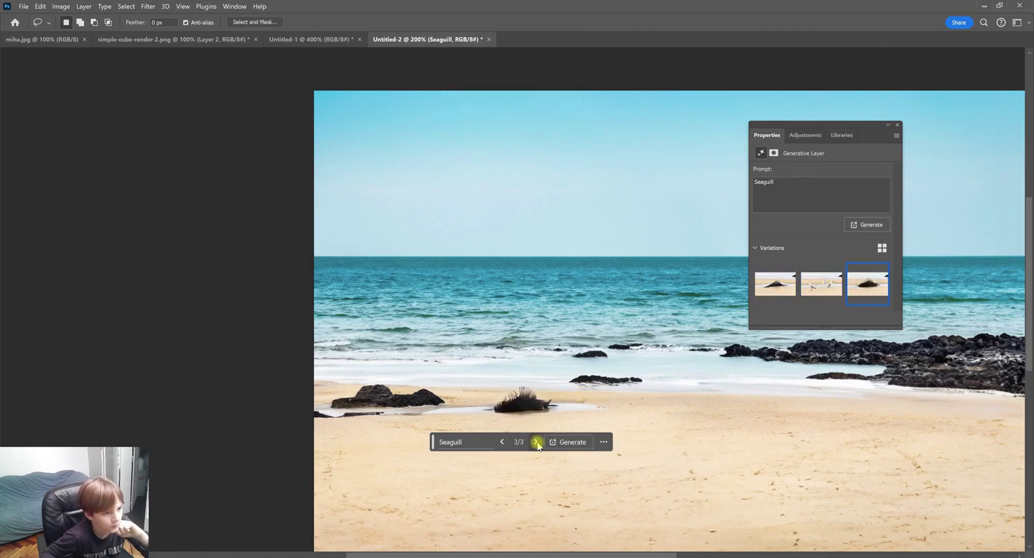
pyautogui.click(502, 442)
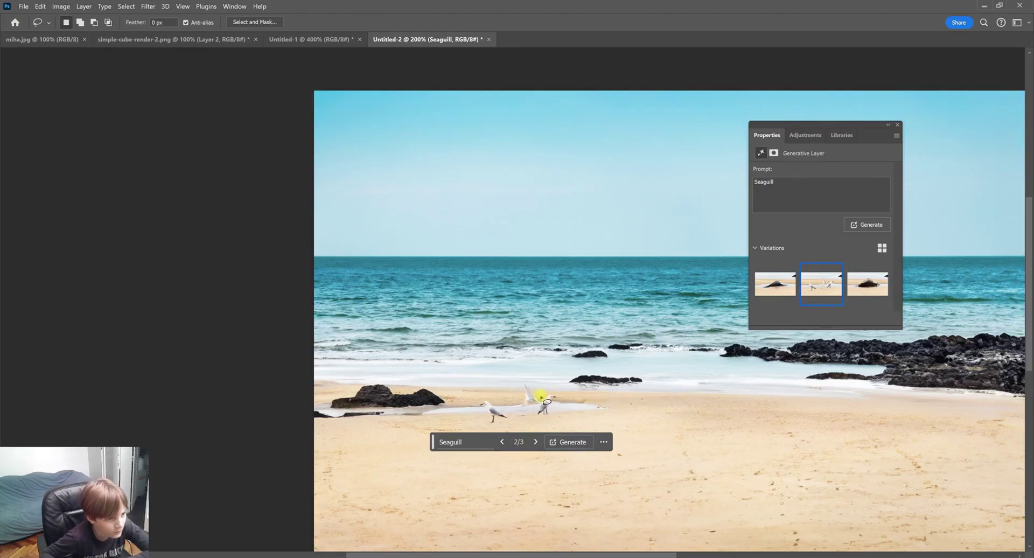
pyautogui.scroll(2, 536, 416)
pyautogui.scroll(-3, 536, 416)
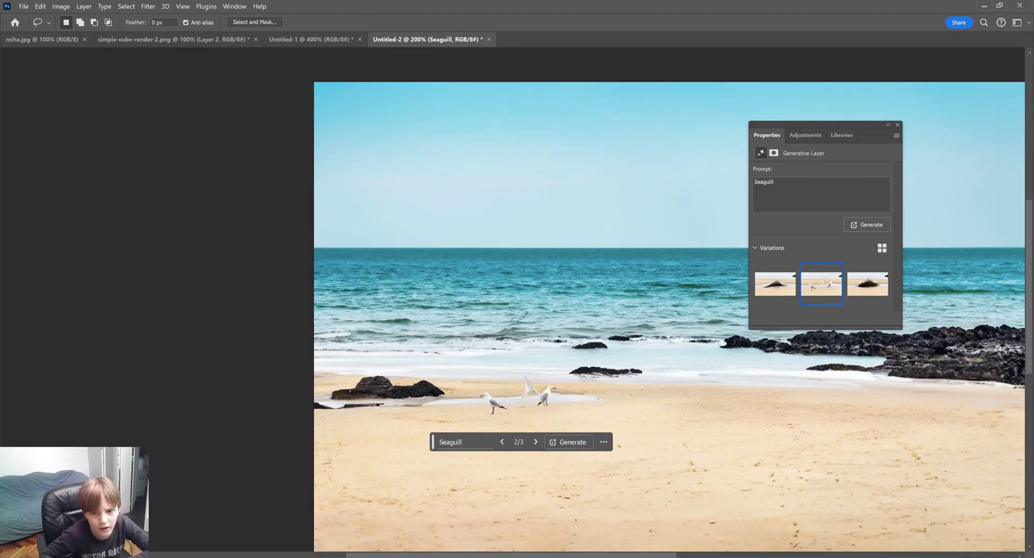
# Merge all visible layers and erase the malformed middle seagull and its remnants using the Remove tool at brush size 15.
pyautogui.press('j')
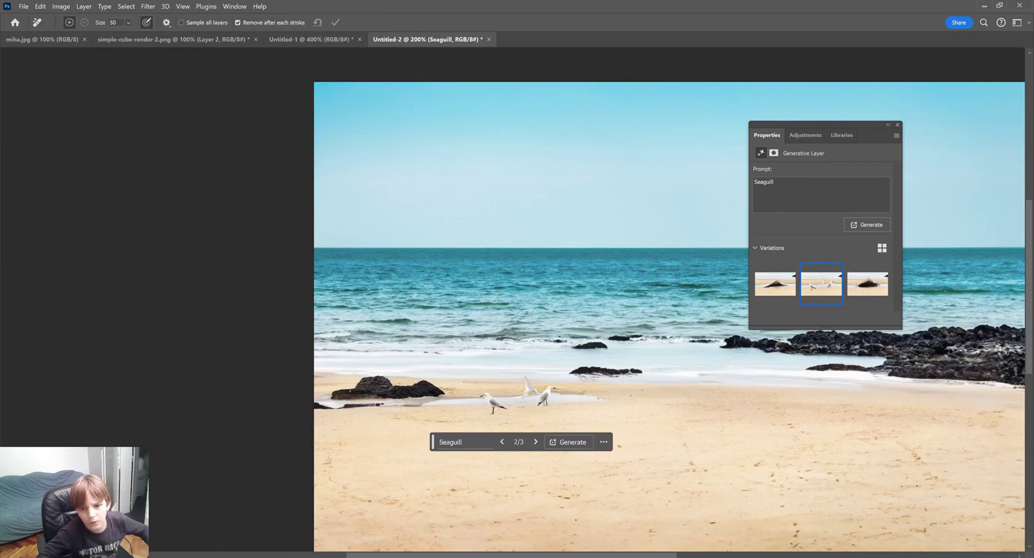
pyautogui.hotkey('ctrl', 'shift', 'e')
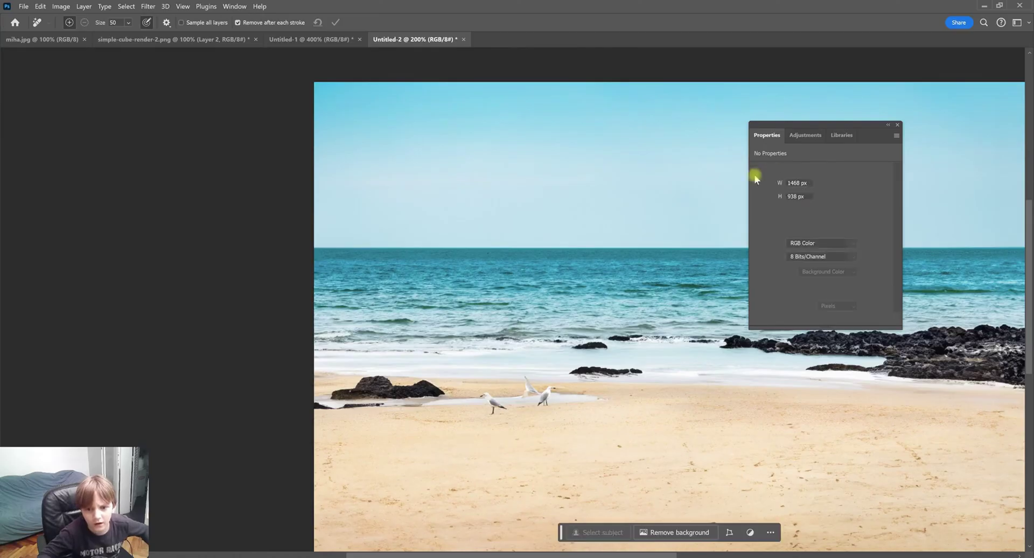
pyautogui.moveTo(527, 376)
pyautogui.mouseDown()
pyautogui.moveTo(528, 392)
pyautogui.moveTo(580, 201)
pyautogui.moveTo(549, 4)
pyautogui.moveTo(526, 412)
pyautogui.mouseUp()
pyautogui.hotkey('ctrl', '=')
pyautogui.hotkey('ctrl', '=')
pyautogui.hotkey('ctrl', '=')
pyautogui.hotkey('ctrl', '=')
pyautogui.hotkey('ctrl', '=')
pyautogui.hotkey('ctrl', '=')
pyautogui.hotkey('ctrl', '=')
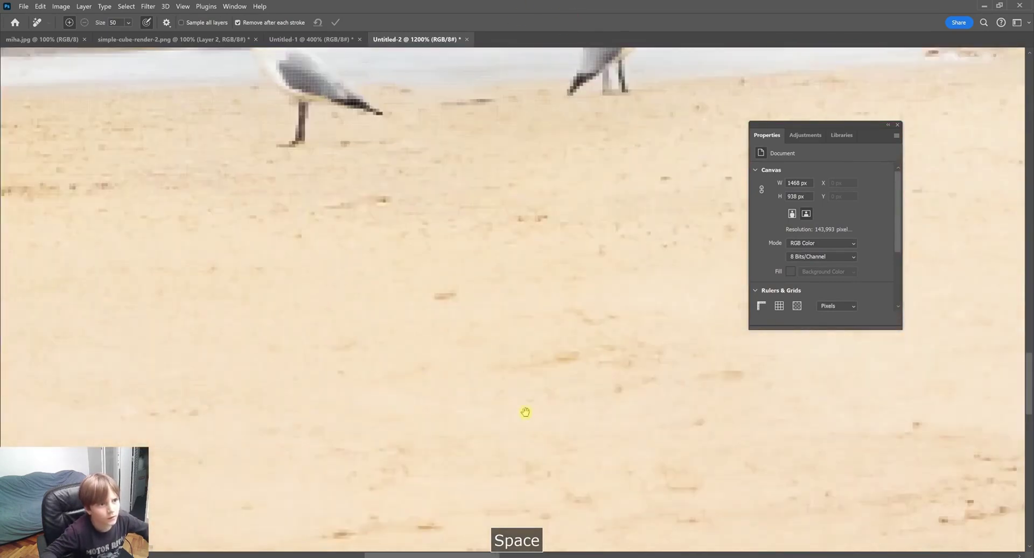
pyautogui.press('[')
pyautogui.press('[')
pyautogui.press('[')
pyautogui.press('[')
pyautogui.press('[')
pyautogui.press('[')
pyautogui.press('[')
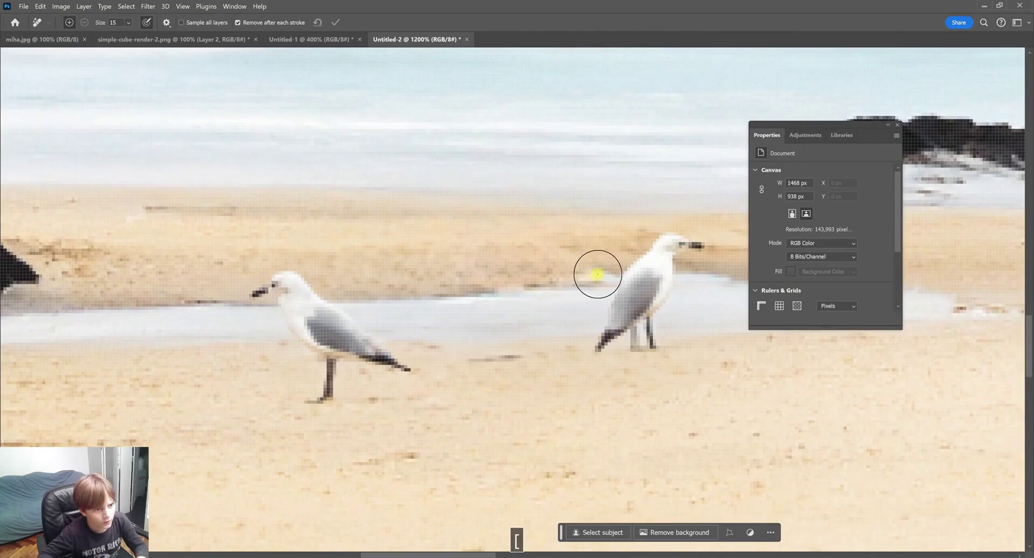
pyautogui.click(597, 274)
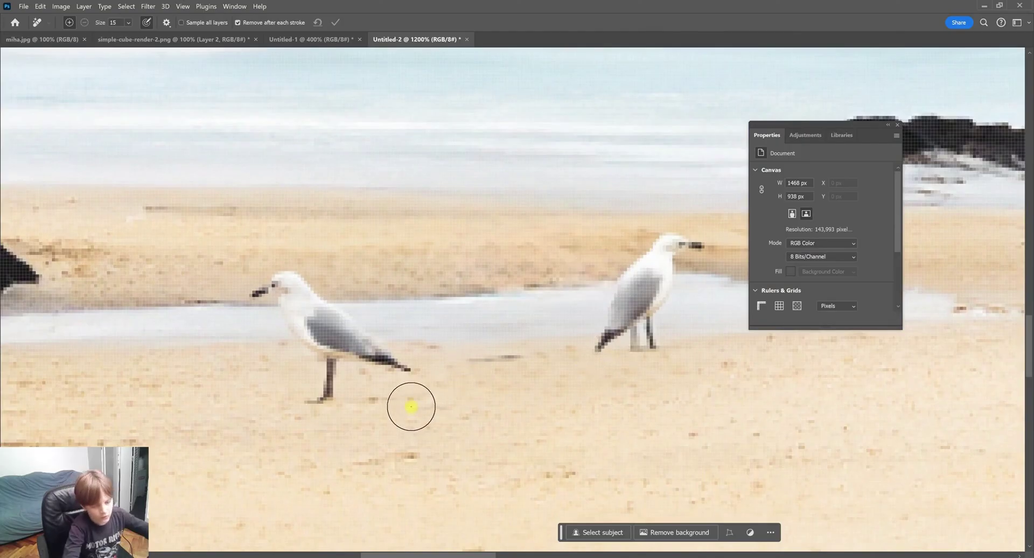
# Lasso the sand in the lower-right corner of the beach image.
pyautogui.hotkey('ctrl', '-')
pyautogui.hotkey('ctrl', '-')
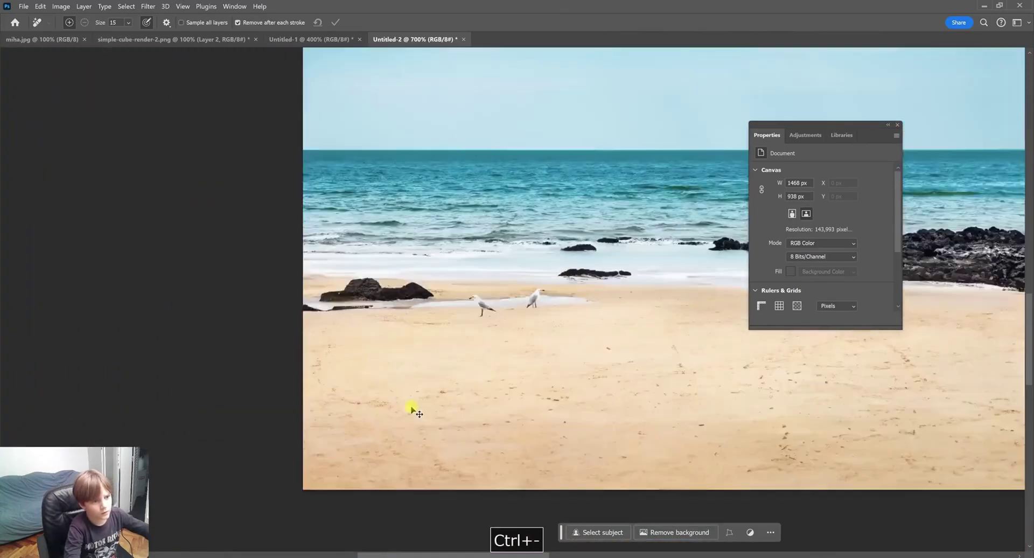
pyautogui.hotkey('ctrl', '-')
pyautogui.hotkey('ctrl', '-')
pyautogui.hotkey('ctrl', '-')
pyautogui.hotkey('ctrl', '-')
pyautogui.hotkey('ctrl', '-')
pyautogui.hotkey('ctrl', '-')
pyautogui.hotkey('ctrl', '-')
pyautogui.hotkey('ctrl', '=')
pyautogui.press('space')
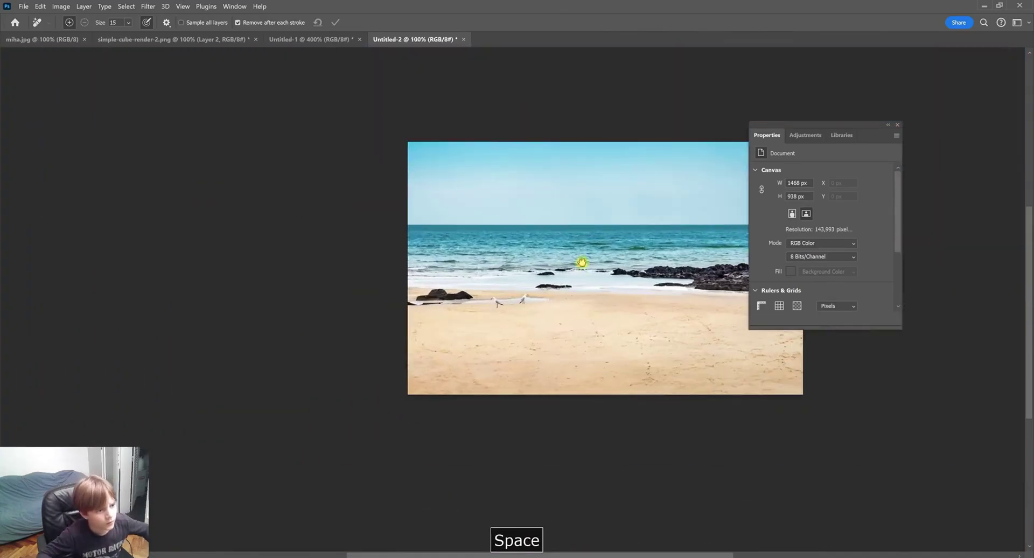
pyautogui.moveTo(582, 262); pyautogui.dragTo(502, 285)
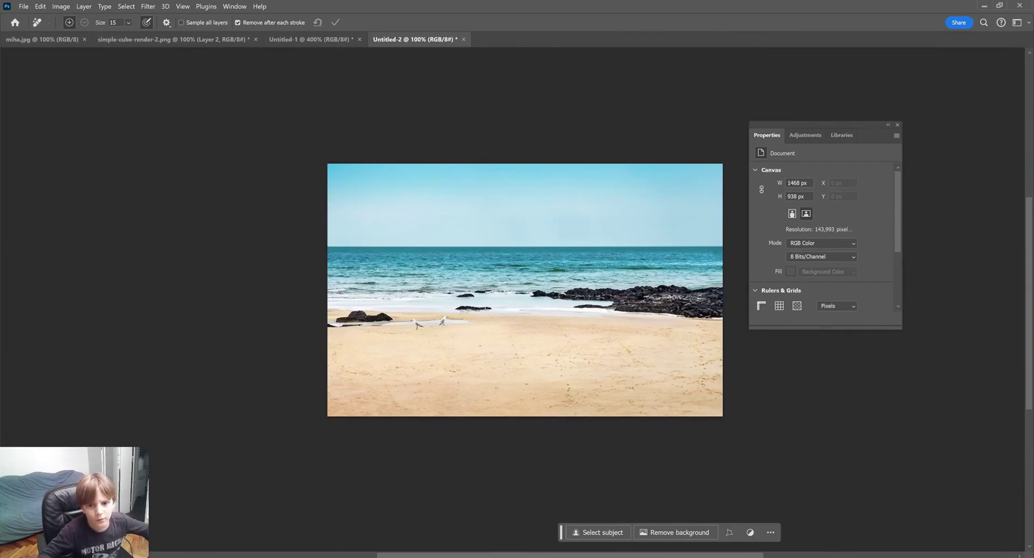
pyautogui.press('l')
pyautogui.moveTo(746, 348)
pyautogui.mouseDown()
pyautogui.moveTo(612, 388)
pyautogui.moveTo(694, 426)
pyautogui.mouseUp()
pyautogui.moveTo(755, 357)
pyautogui.mouseDown()
pyautogui.moveTo(662, 343)
pyautogui.moveTo(598, 416)
pyautogui.moveTo(779, 498)
pyautogui.mouseUp()
# Fill the selected sand corner using Generative Fill with the prompt "Rocks".
pyautogui.click(590, 437)
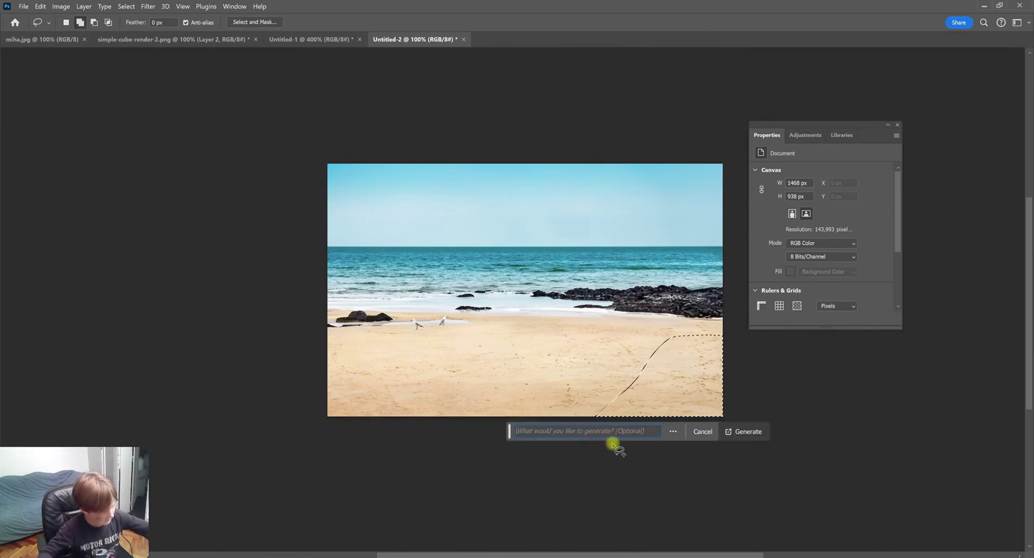
pyautogui.write('Ro')
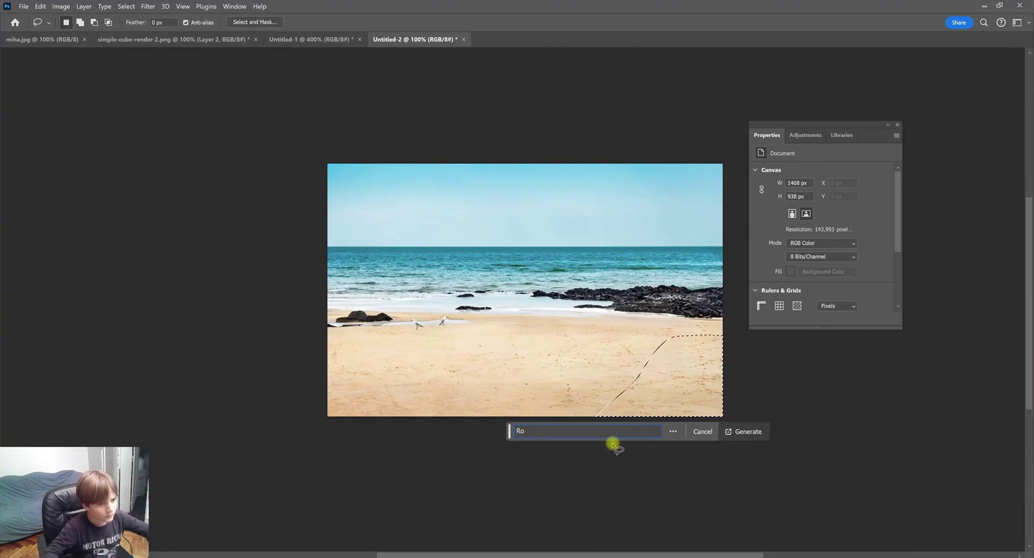
pyautogui.write('cks')
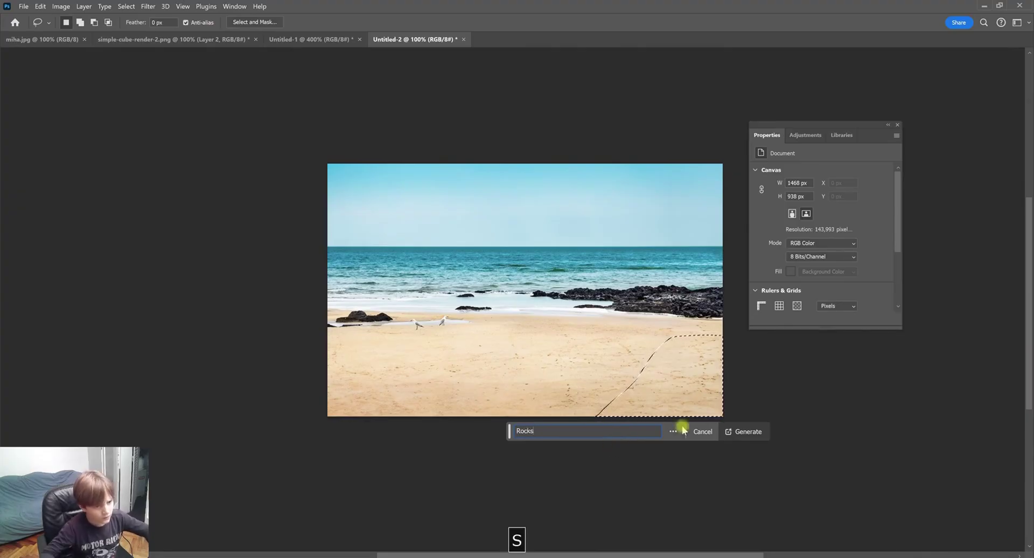
pyautogui.click(732, 433)
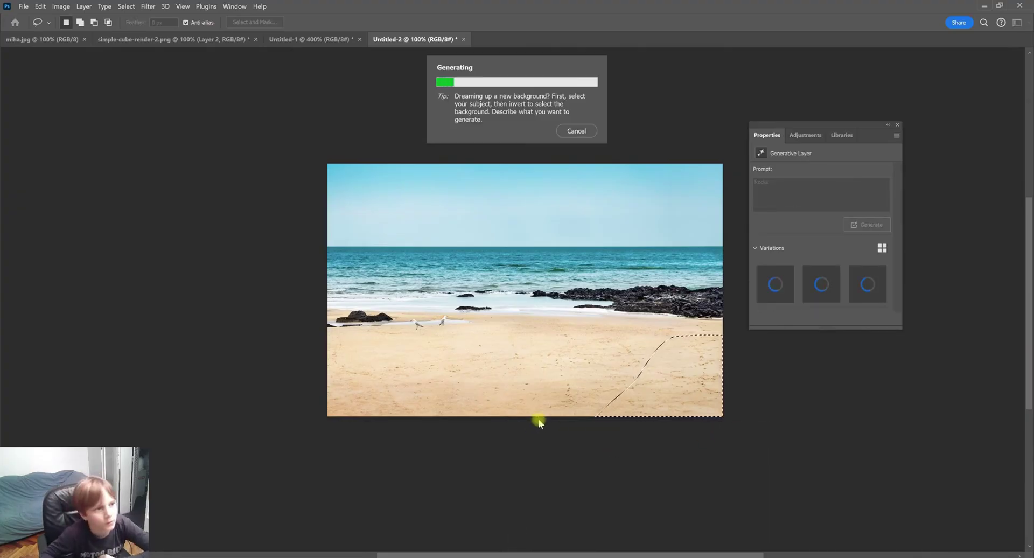